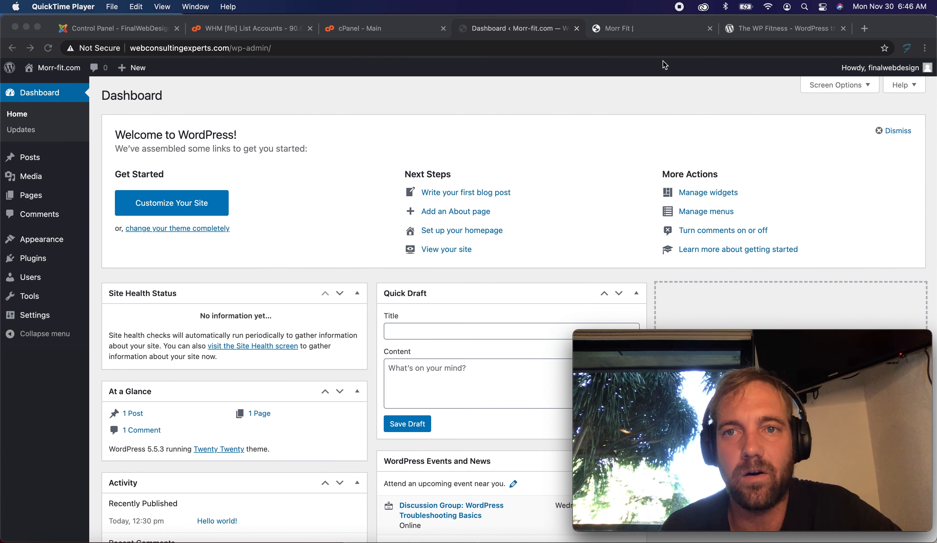
Browse the current Morr-Fit live site to review its existing design.
{"action": "left_click", "coordinate": [651, 35]}
{"action": "scroll", "coordinate": [594, 86], "scroll_direction": "up", "scroll_amount": 5}
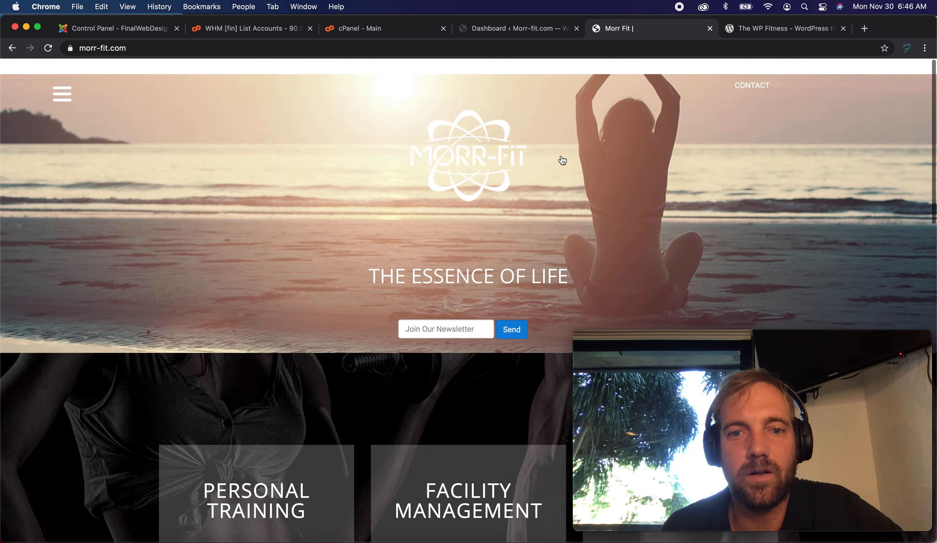
{"action": "scroll", "coordinate": [376, 158], "scroll_direction": "down", "scroll_amount": 15}
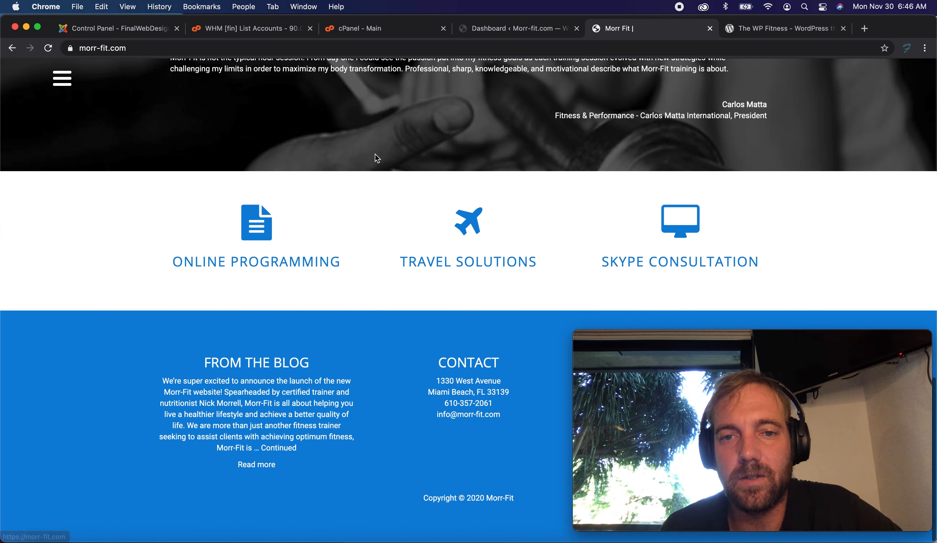
{"action": "scroll", "coordinate": [375, 157], "scroll_direction": "up", "scroll_amount": 10}
{"action": "scroll", "coordinate": [378, 157], "scroll_direction": "up", "scroll_amount": 10}
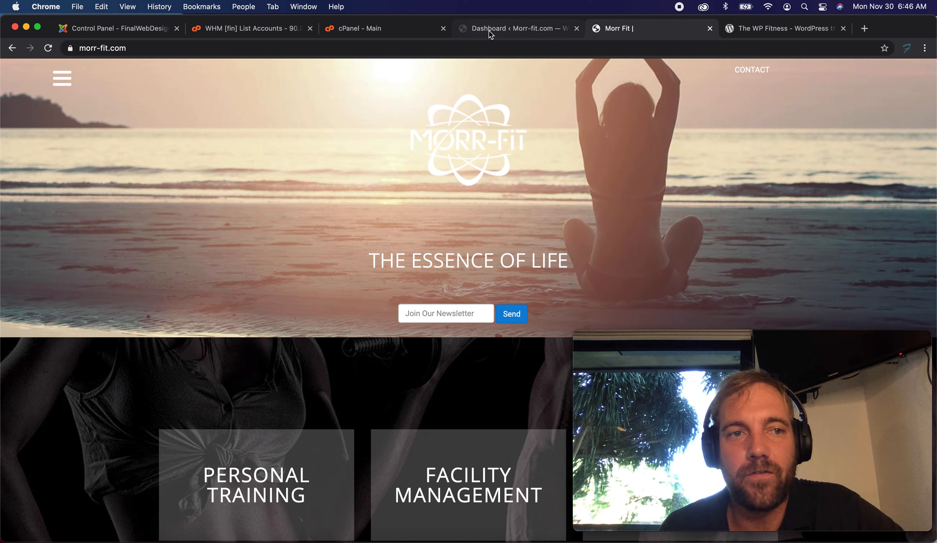
Open the Themes page of the WordPress admin.
{"action": "left_click", "coordinate": [489, 31]}
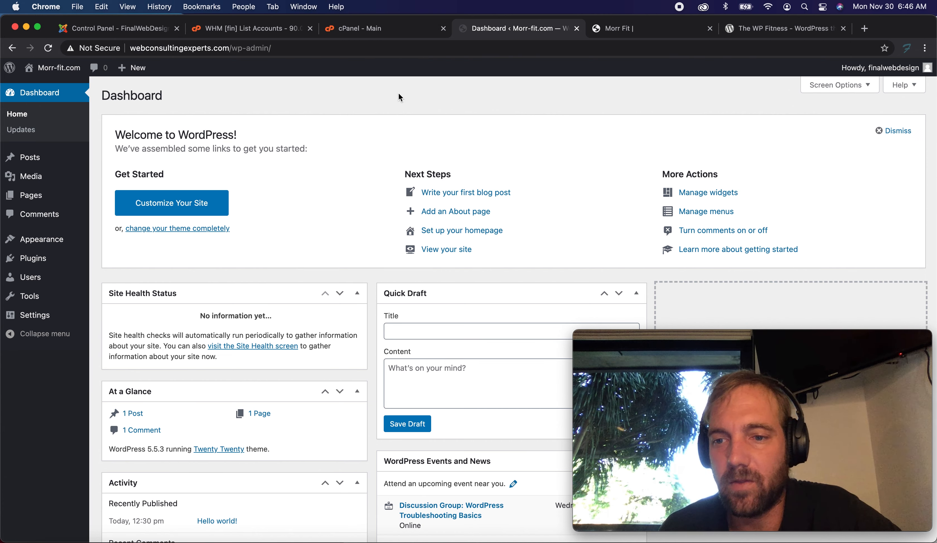
{"action": "mouse_move", "coordinate": [63, 240]}
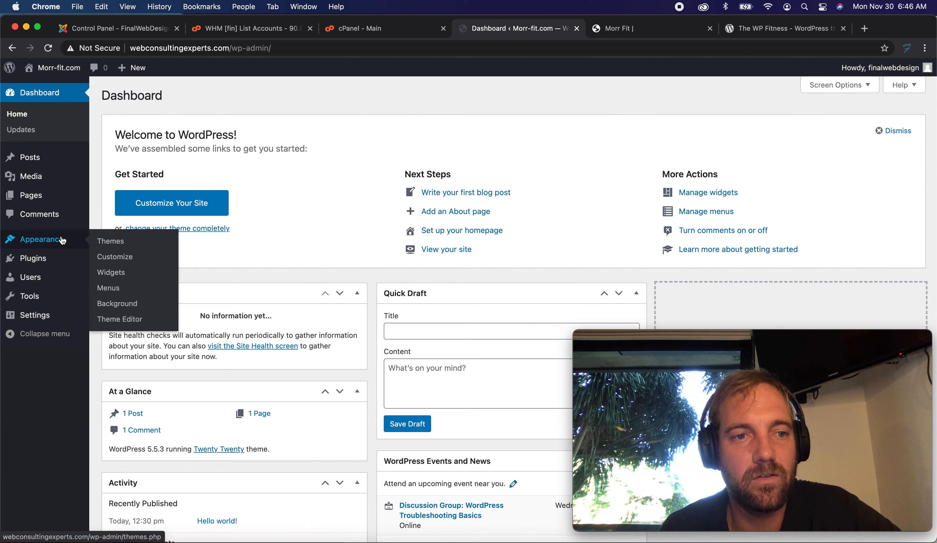
{"action": "left_click", "coordinate": [111, 245]}
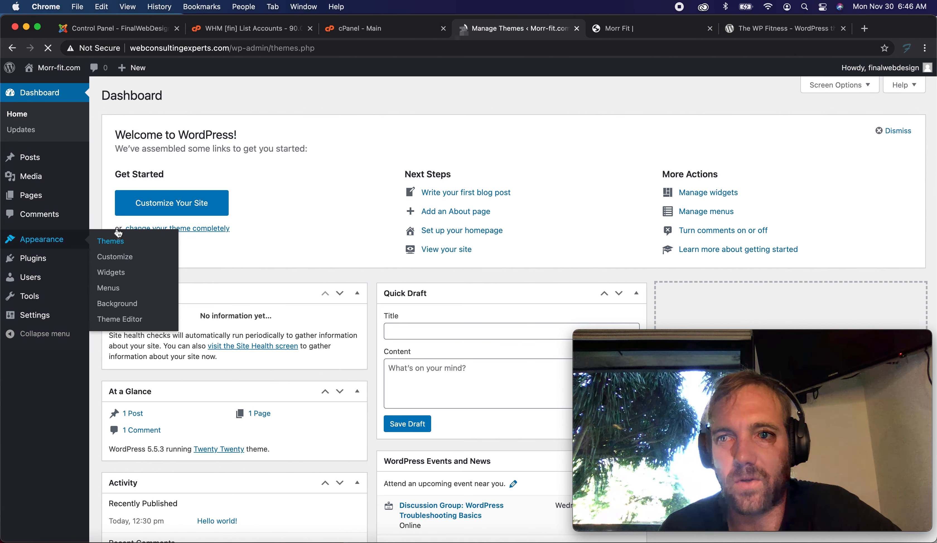
Review The WP Fitness theme page on WordPress.org.
{"action": "left_click", "coordinate": [772, 29]}
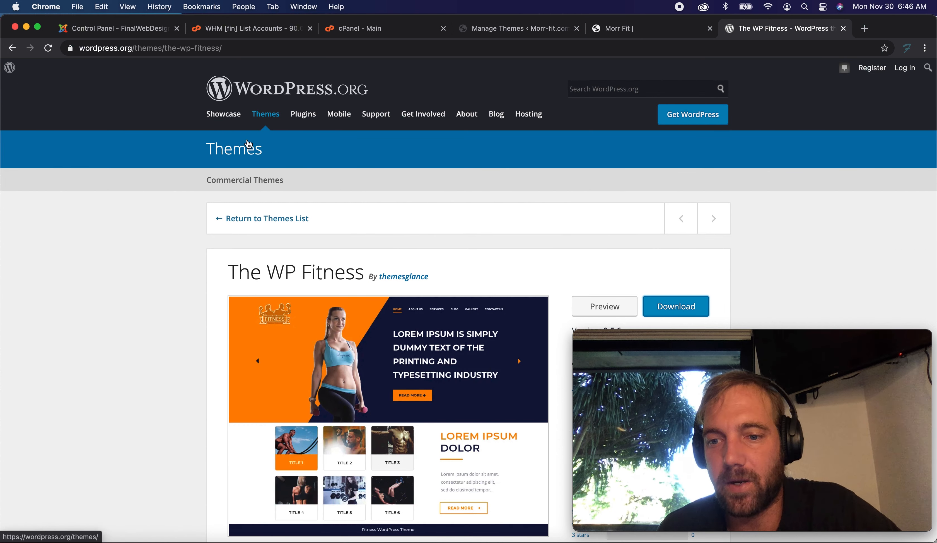
{"action": "scroll", "coordinate": [164, 141], "scroll_direction": "down", "scroll_amount": 5}
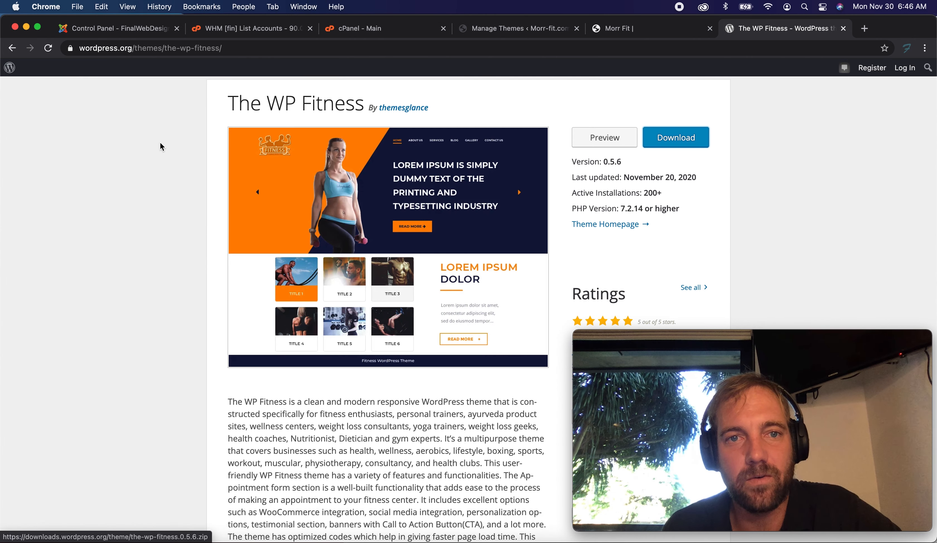
{"action": "scroll", "coordinate": [160, 142], "scroll_direction": "up", "scroll_amount": 1}
{"action": "scroll", "coordinate": [160, 146], "scroll_direction": "up", "scroll_amount": 5}
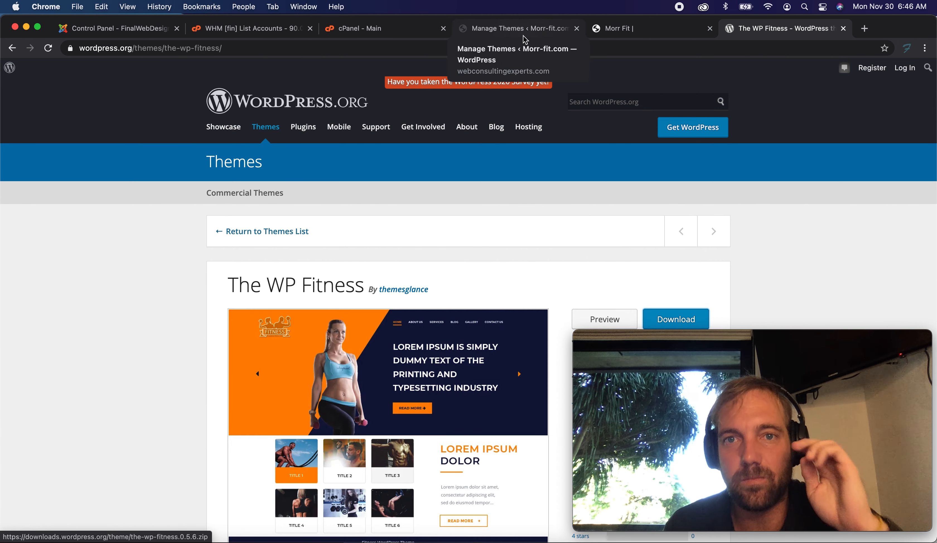
Start adding a new theme by upload and open the file chooser.
{"action": "left_click", "coordinate": [523, 35]}
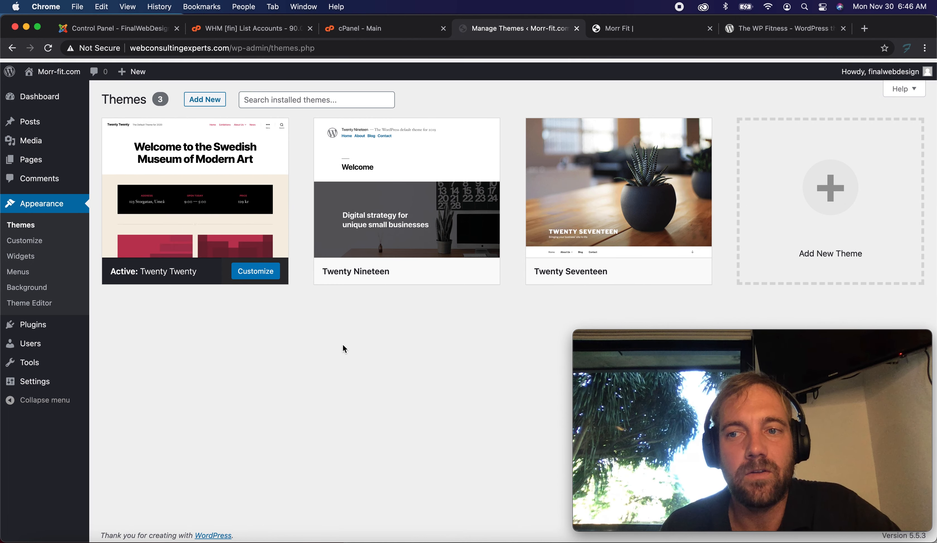
{"action": "left_click", "coordinate": [838, 202]}
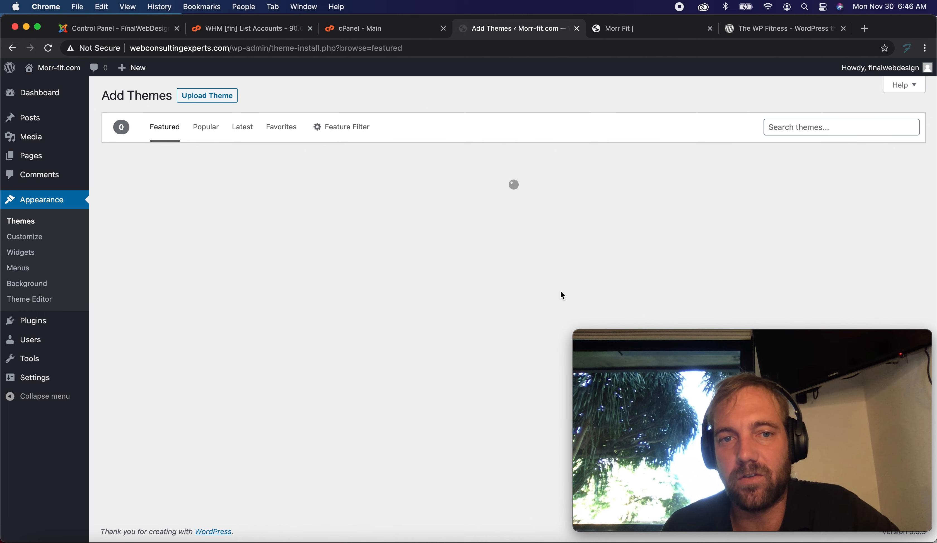
{"action": "left_click", "coordinate": [206, 96]}
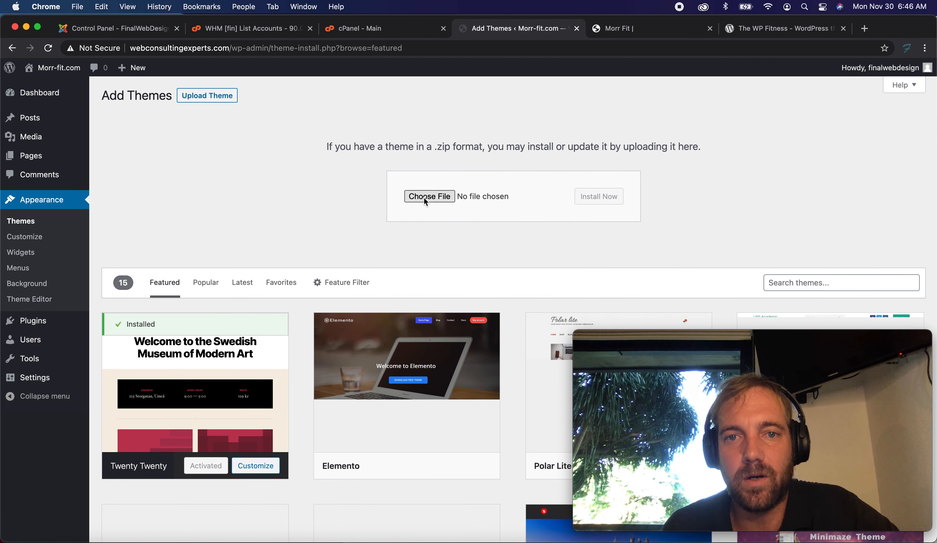
{"action": "left_click", "coordinate": [424, 198]}
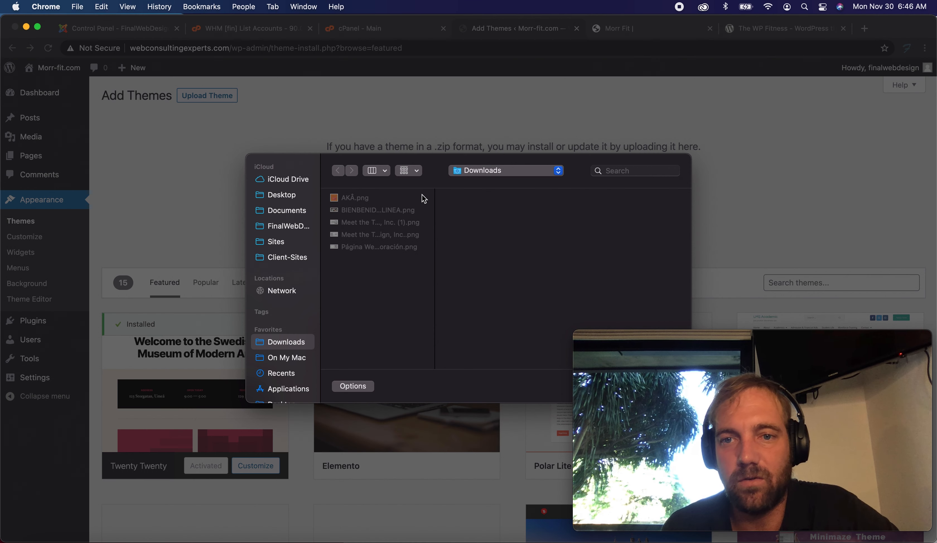
Select the-wp-fitness.0.5.6.zip from the Desktop and install it as a new theme.
{"action": "left_click", "coordinate": [294, 197]}
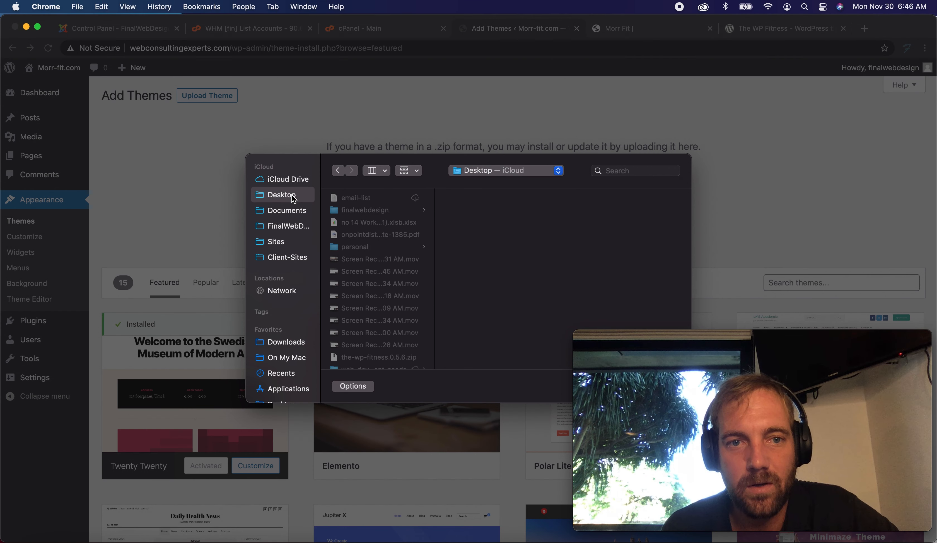
{"action": "scroll", "coordinate": [387, 250], "scroll_direction": "down", "scroll_amount": 3}
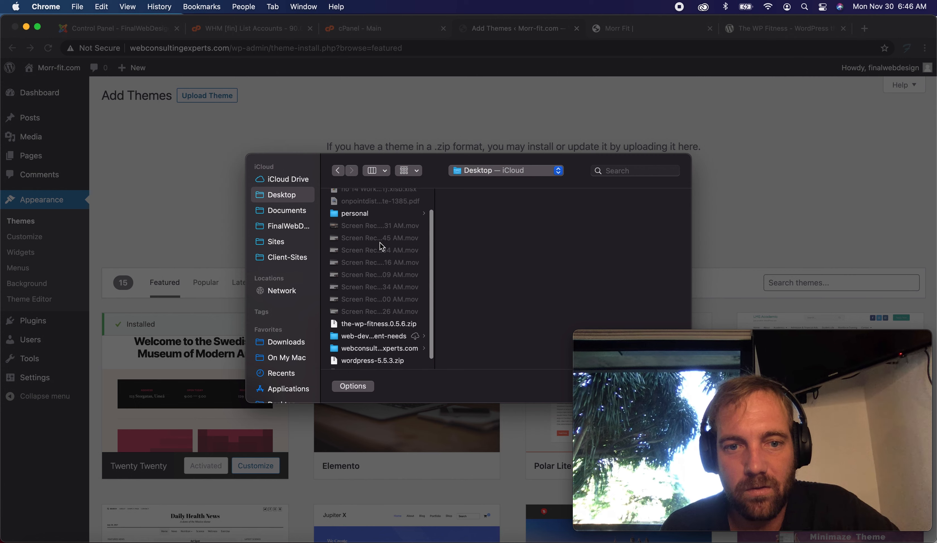
{"action": "left_click", "coordinate": [380, 311]}
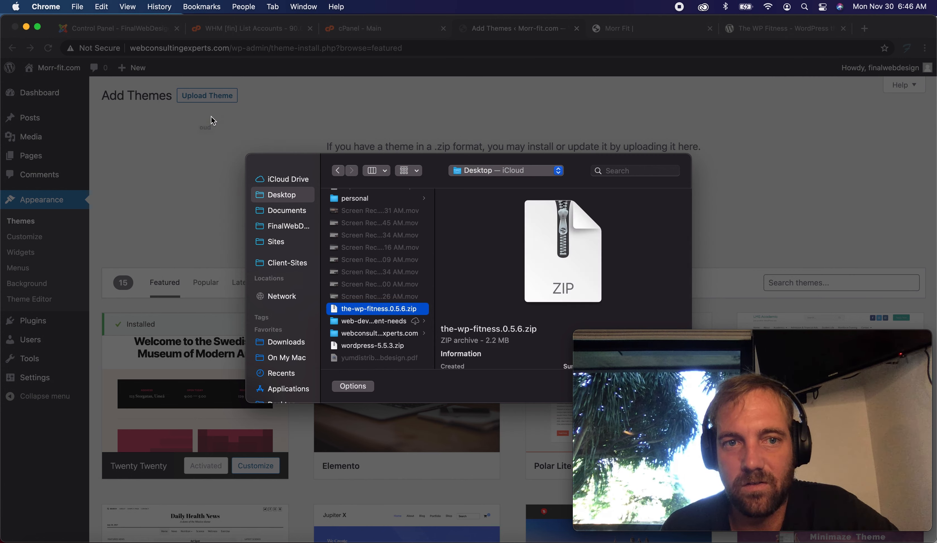
{"action": "mouse_move", "coordinate": [633, 343]}
{"action": "left_mouse_down"}
{"action": "mouse_move", "coordinate": [634, 130]}
{"action": "mouse_move", "coordinate": [585, 99]}
{"action": "mouse_move", "coordinate": [618, 323]}
{"action": "mouse_move", "coordinate": [642, 343]}
{"action": "left_mouse_up"}
{"action": "left_click", "coordinate": [660, 386]}
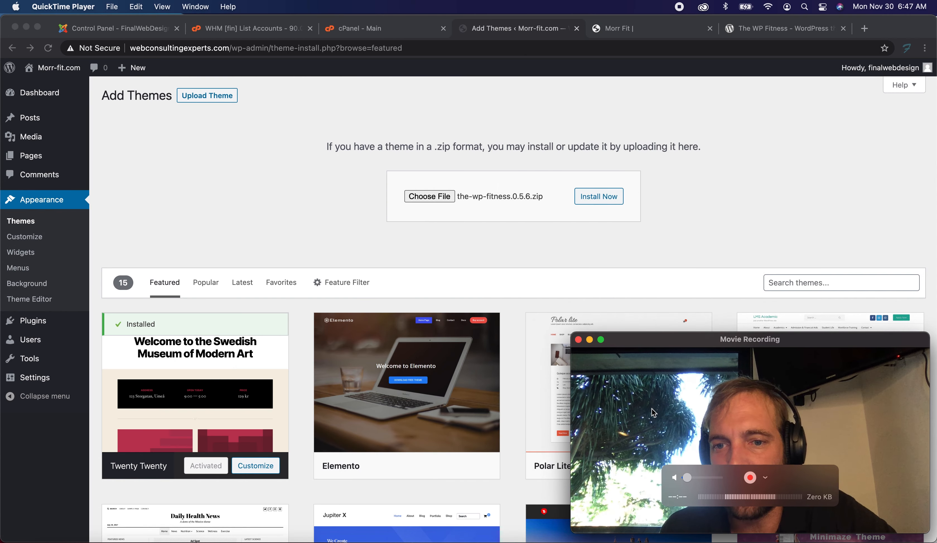
{"action": "left_click", "coordinate": [585, 197]}
{"action": "left_click", "coordinate": [605, 202]}
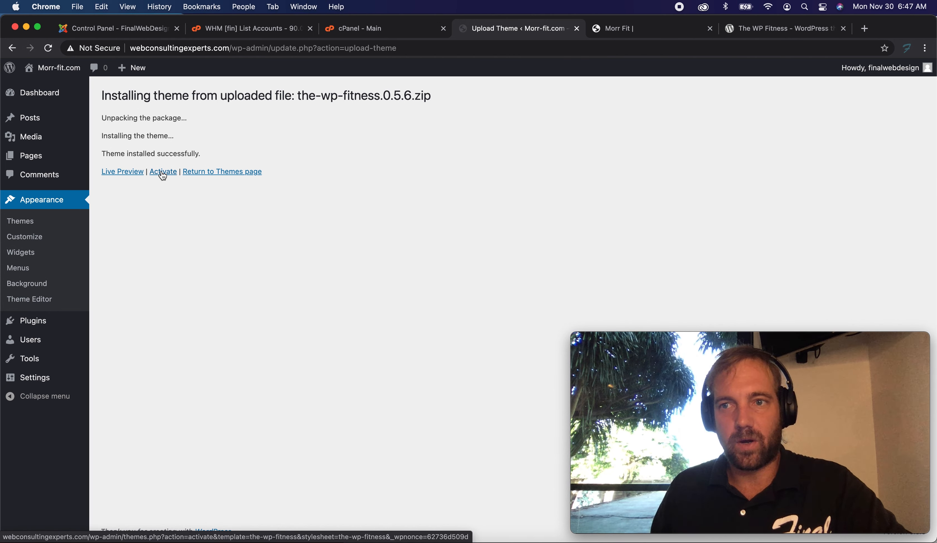
Open the site in a new tab and look over it before activating the theme.
{"action": "mouse_move", "coordinate": [42, 75]}
{"action": "right_click", "coordinate": [41, 94]}
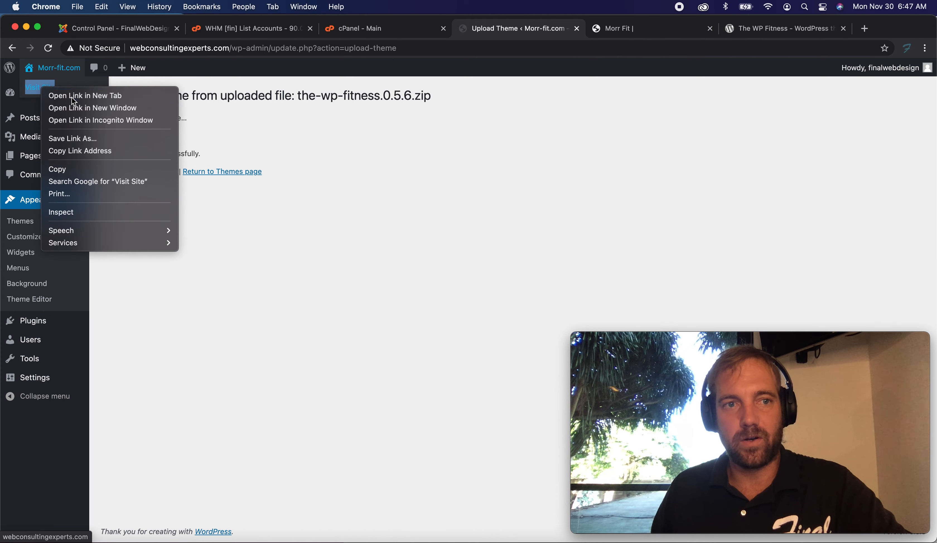
{"action": "left_click", "coordinate": [52, 94]}
{"action": "left_click", "coordinate": [582, 30]}
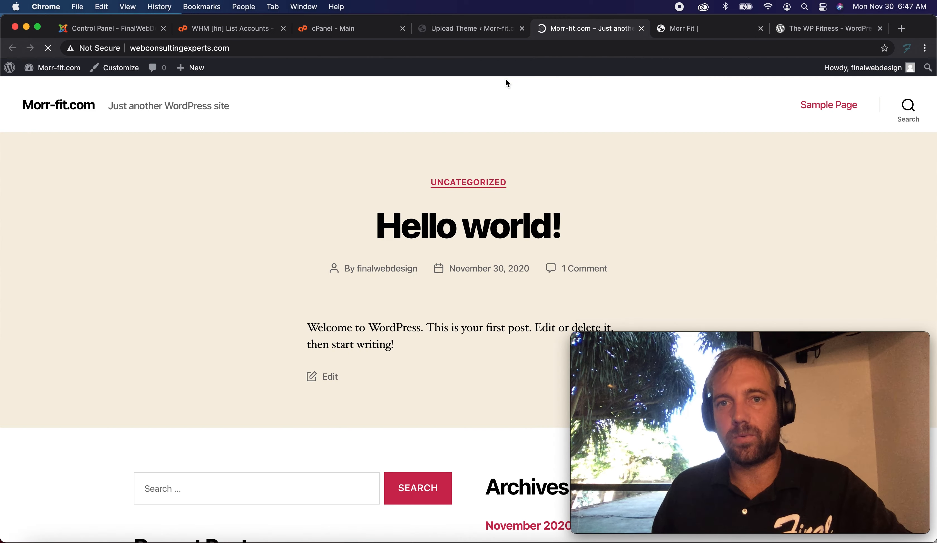
{"action": "scroll", "coordinate": [461, 84], "scroll_direction": "down", "scroll_amount": 10}
{"action": "scroll", "coordinate": [461, 84], "scroll_direction": "up", "scroll_amount": 10}
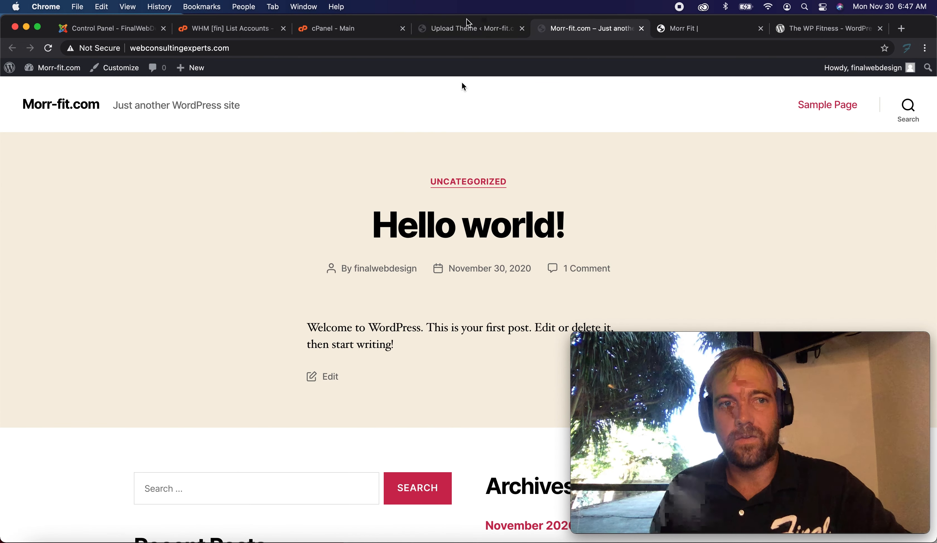
Activate the newly installed WP Fitness theme and open the site in a new tab.
{"action": "left_click", "coordinate": [465, 33]}
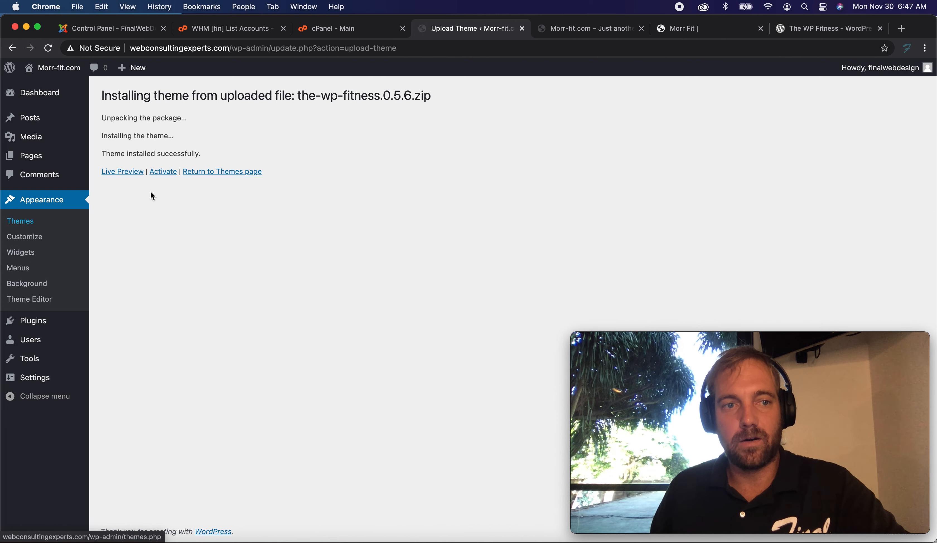
{"action": "left_click", "coordinate": [170, 172]}
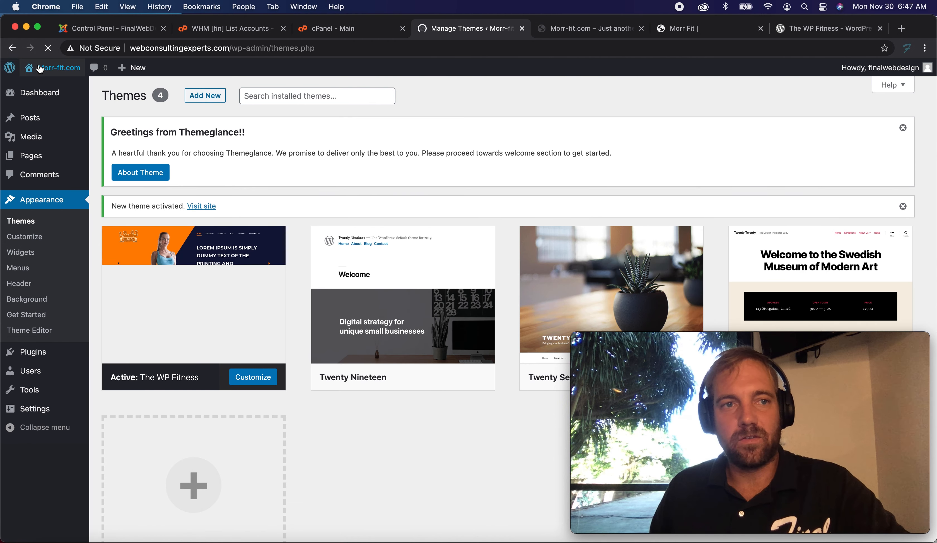
{"action": "mouse_move", "coordinate": [40, 69]}
{"action": "right_click", "coordinate": [50, 86]}
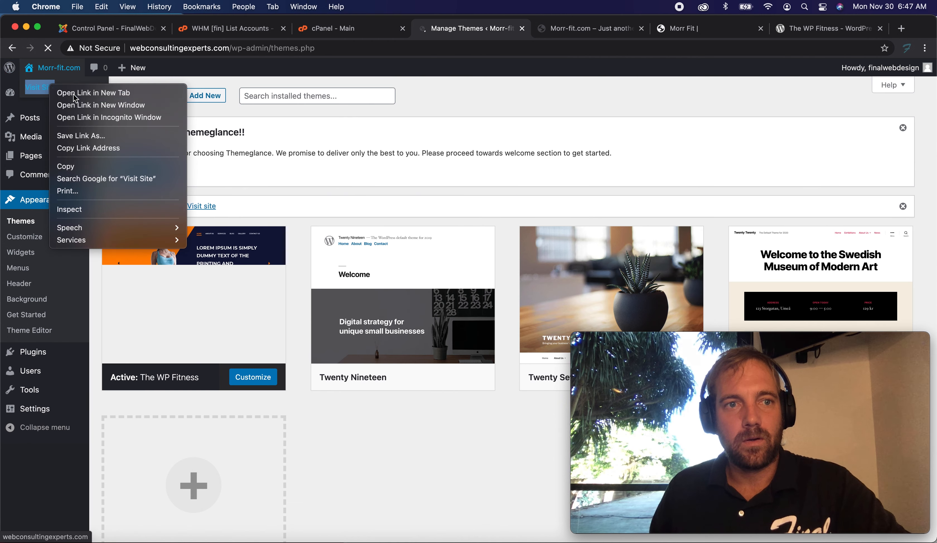
{"action": "left_click", "coordinate": [75, 93]}
Check the site in its new tabs to see the WP Fitness theme applied.
{"action": "left_click", "coordinate": [637, 30]}
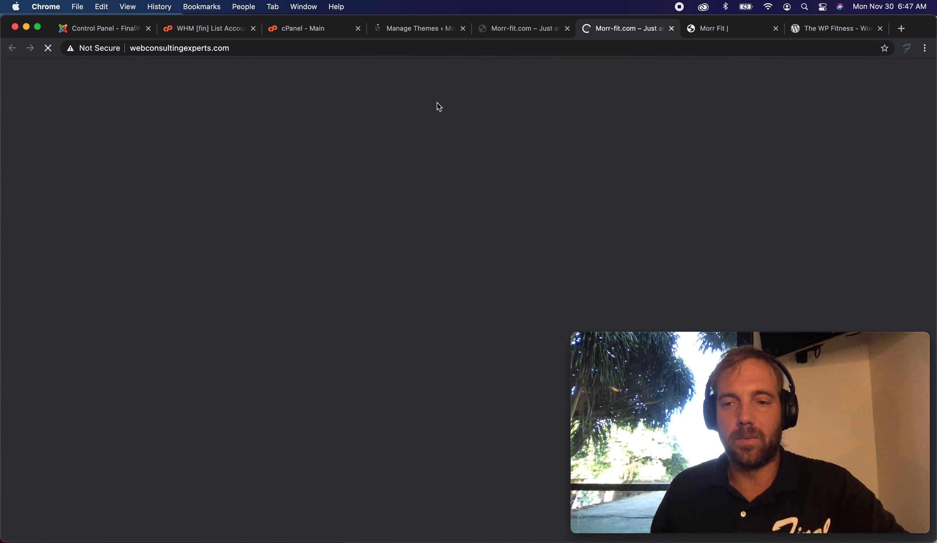
{"action": "left_click", "coordinate": [424, 28]}
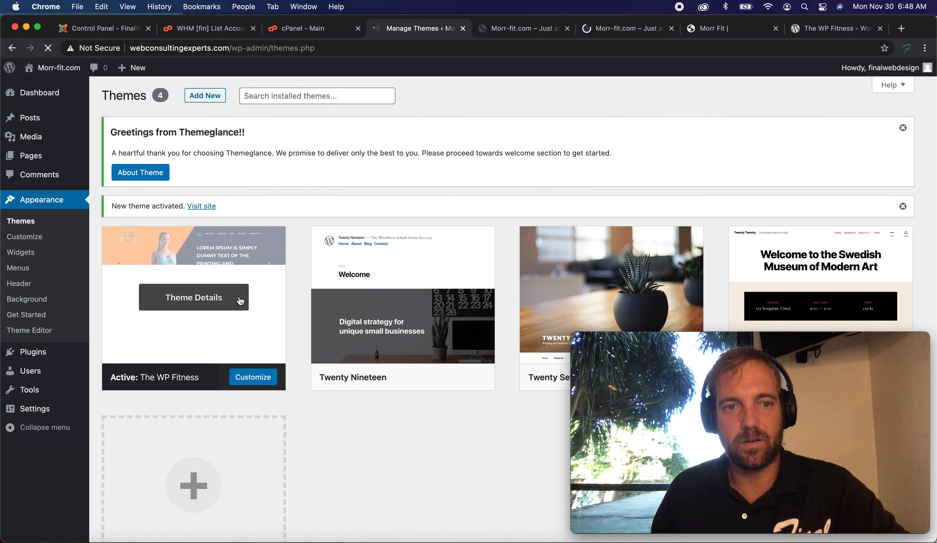
{"action": "left_click", "coordinate": [625, 30]}
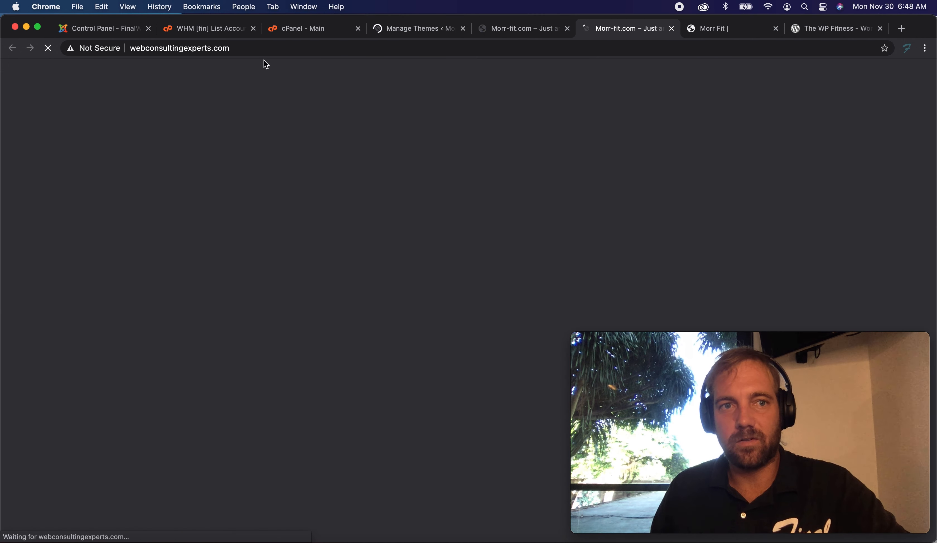
{"action": "left_click_drag", "start_coordinate": [629, 34], "coordinate": [535, 25]}
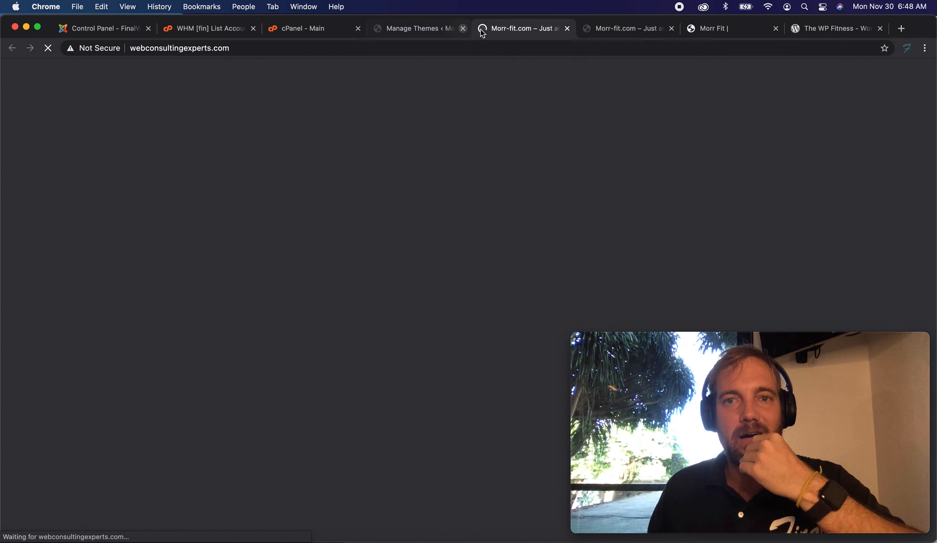
{"action": "left_click", "coordinate": [419, 29]}
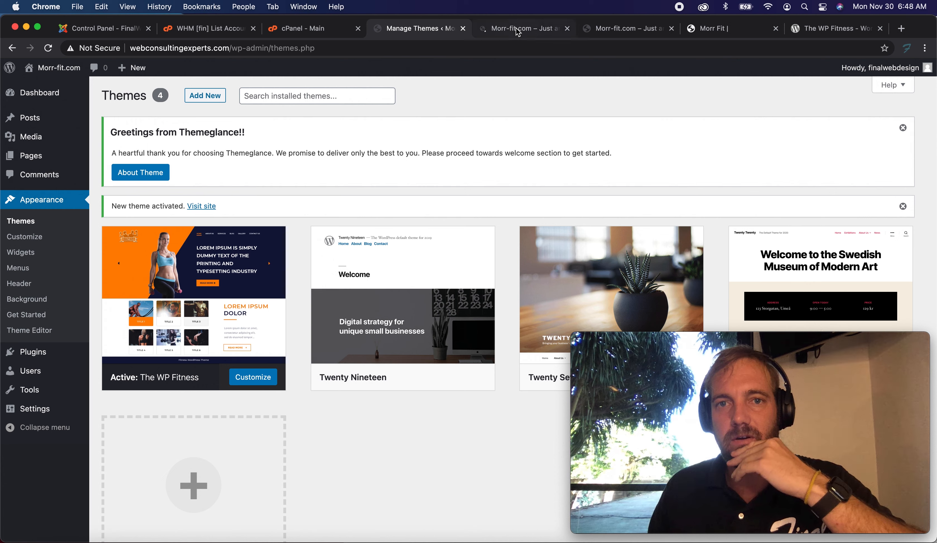
{"action": "left_click", "coordinate": [568, 28]}
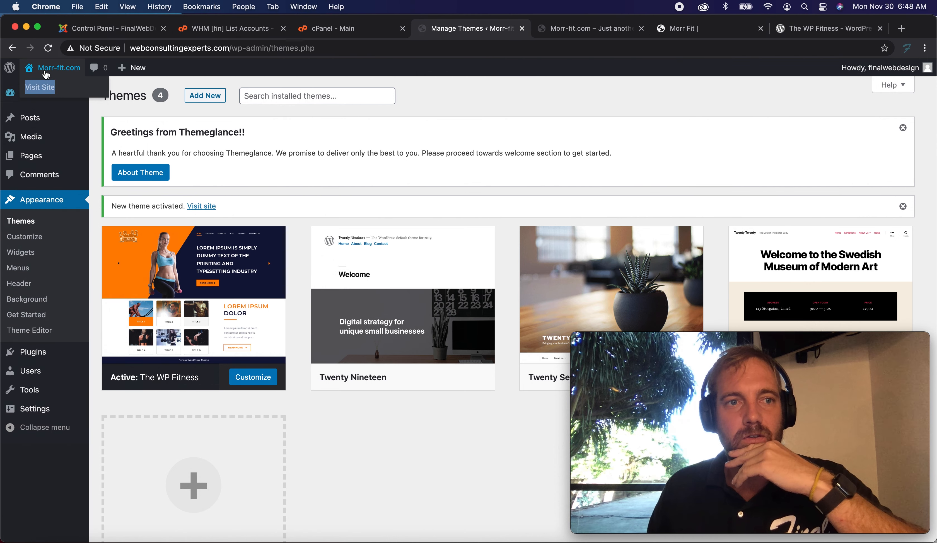
{"action": "right_click", "coordinate": [41, 88]}
{"action": "left_click", "coordinate": [75, 92]}
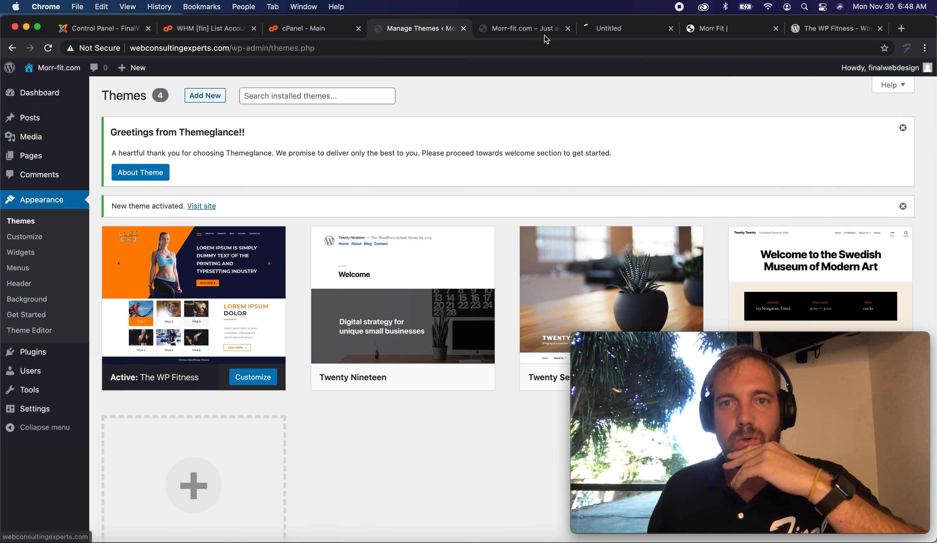
{"action": "left_click", "coordinate": [631, 28]}
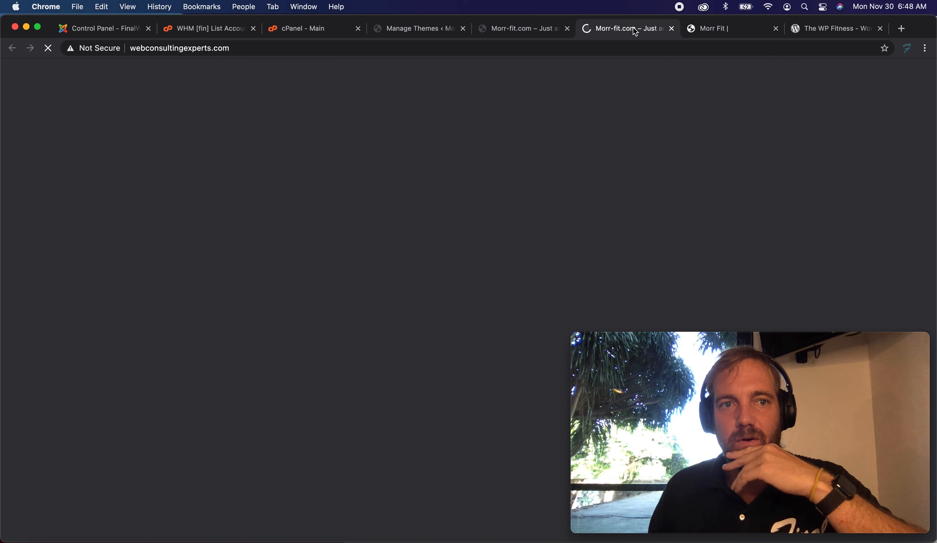
{"action": "left_click_drag", "start_coordinate": [633, 27], "coordinate": [537, 30]}
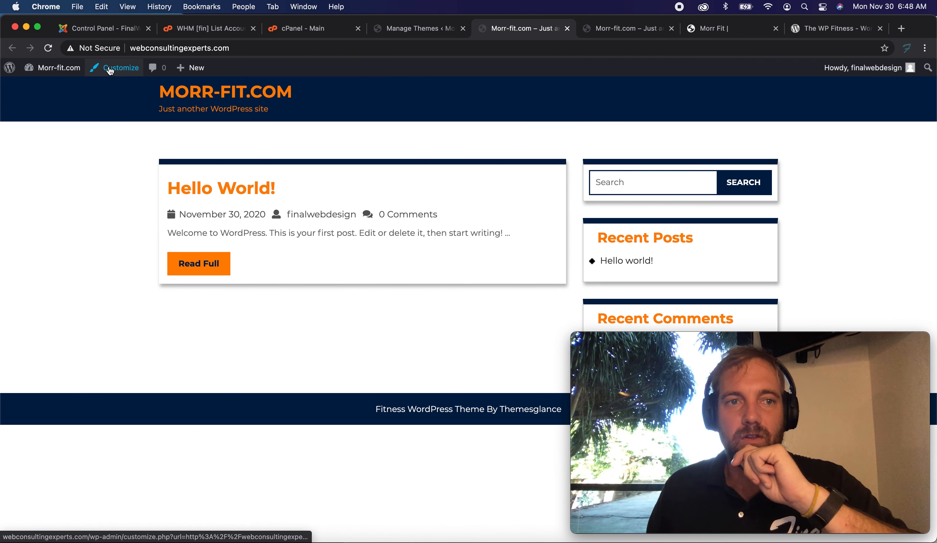
{"action": "left_click", "coordinate": [420, 29]}
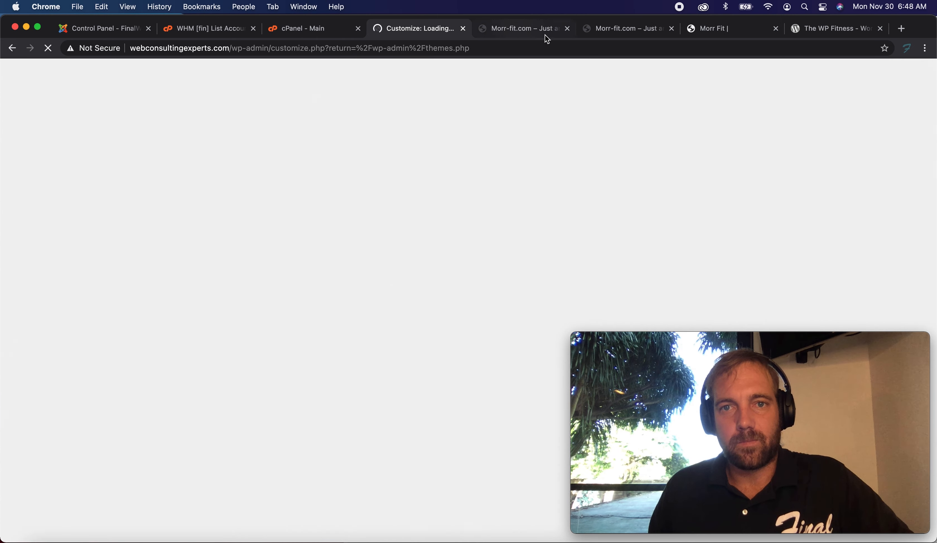
{"action": "left_click", "coordinate": [518, 29]}
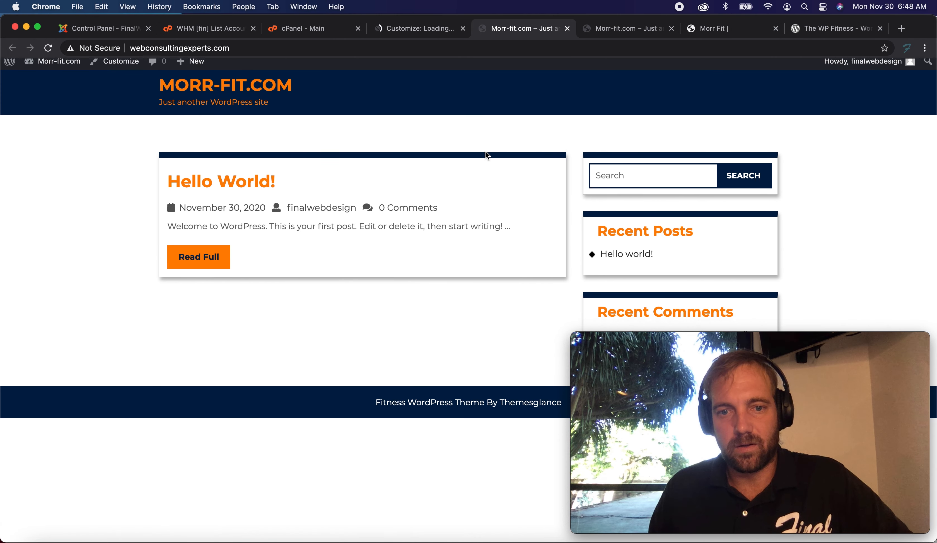
Return to the theme Customizer tab and close the cPanel tab.
{"action": "left_click", "coordinate": [416, 25]}
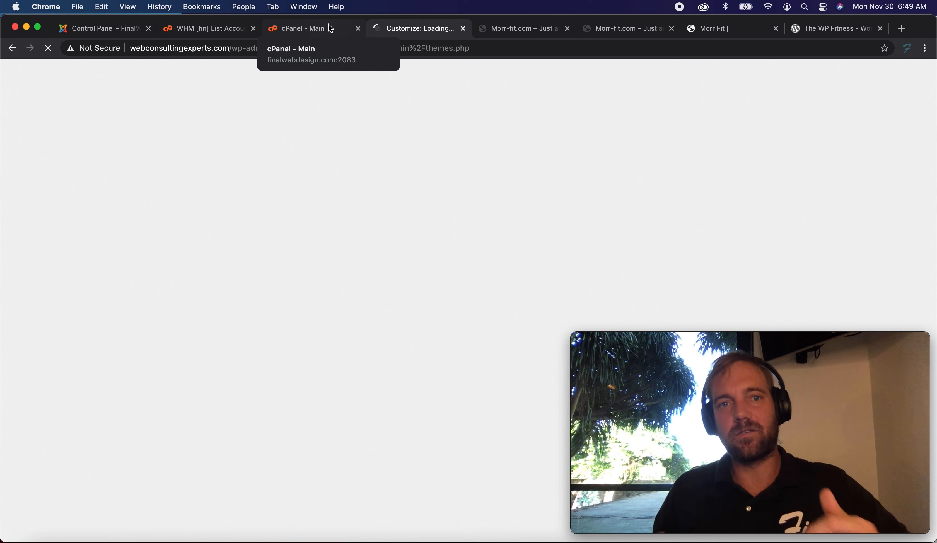
{"action": "left_click", "coordinate": [511, 27]}
{"action": "left_click", "coordinate": [420, 28]}
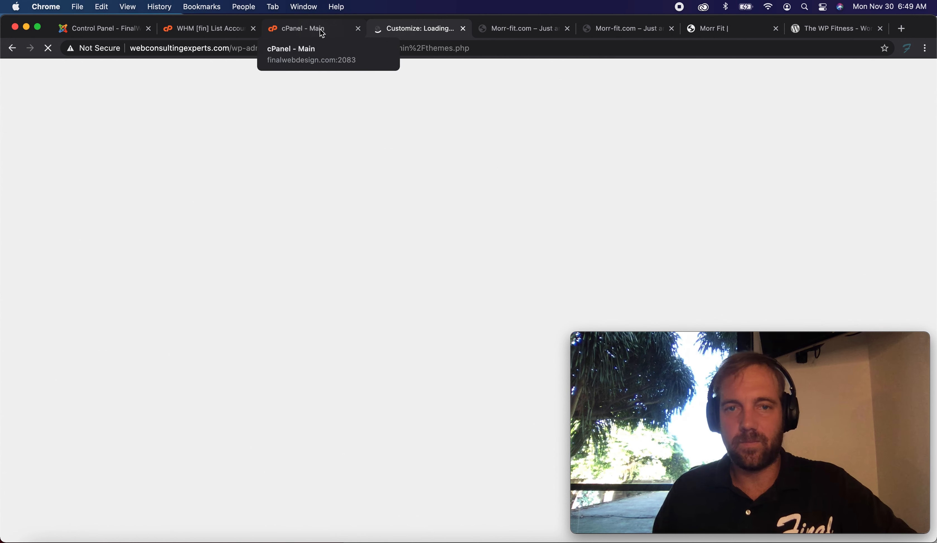
{"action": "left_click", "coordinate": [343, 29]}
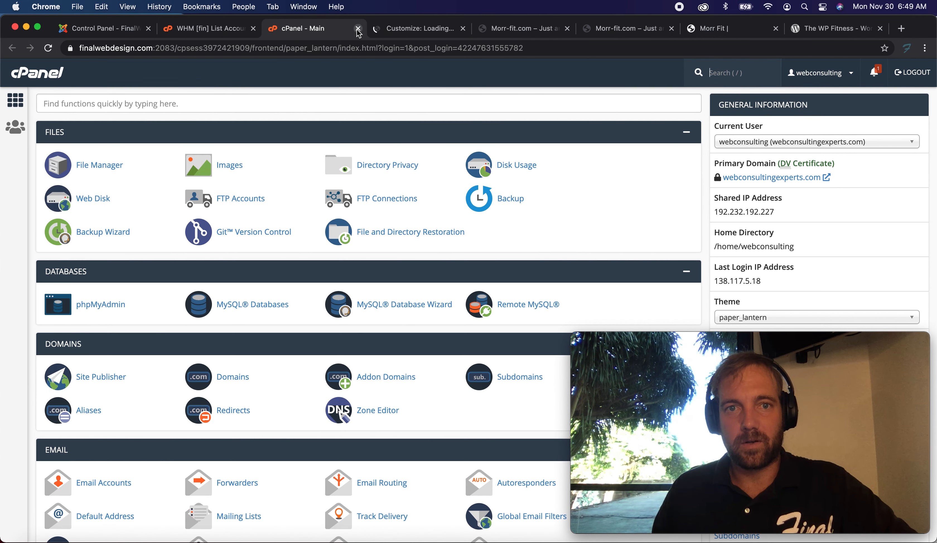
{"action": "key", "text": "super+w"}
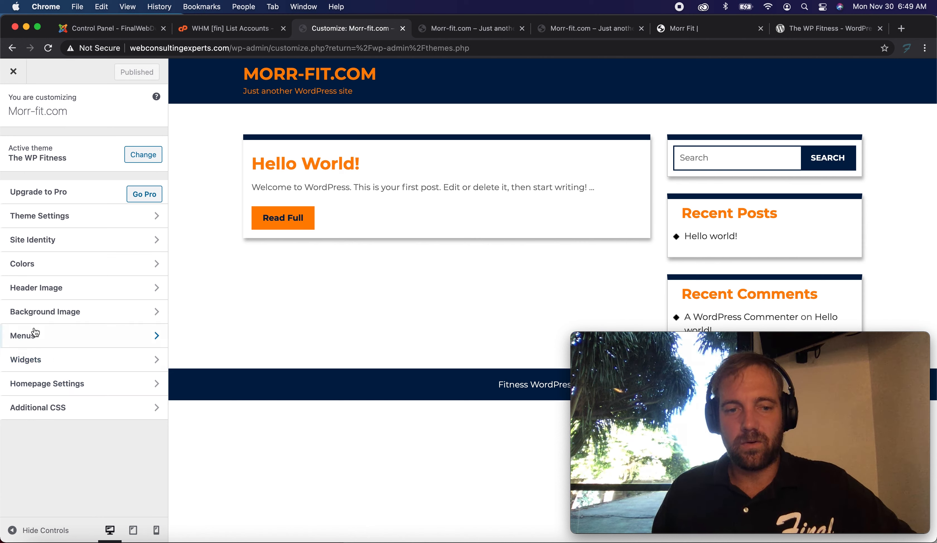
Browse the theme's Global Color, Topbar, Header and Slider settings in the Customizer.
{"action": "left_click", "coordinate": [60, 223]}
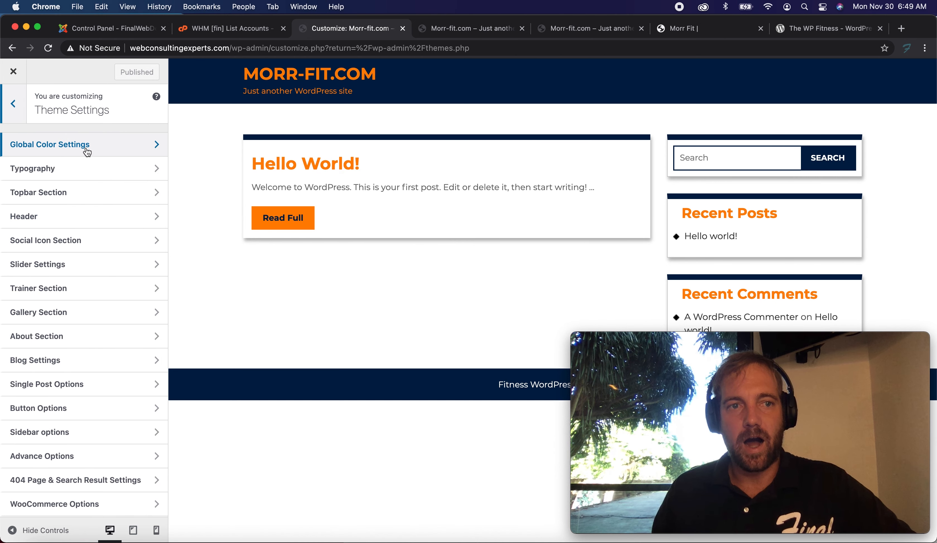
{"action": "left_click", "coordinate": [107, 149]}
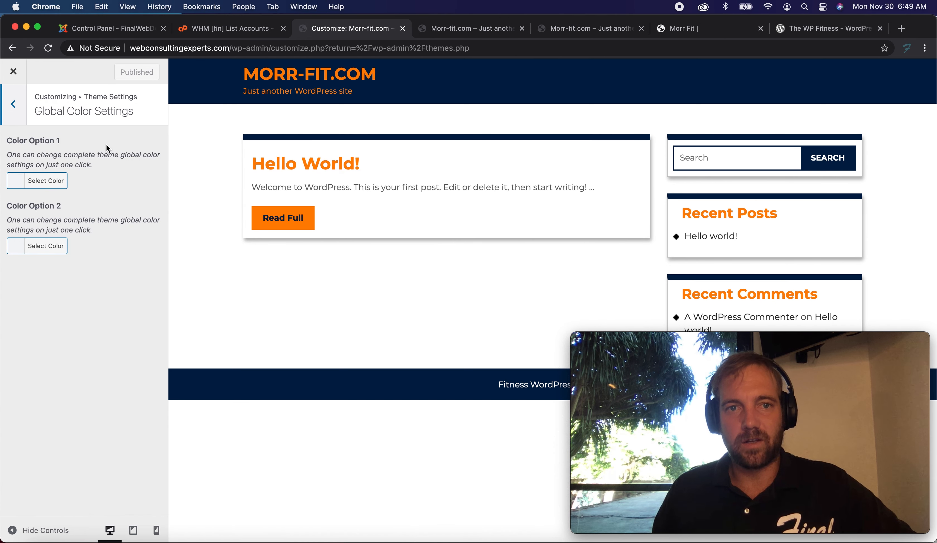
{"action": "left_click", "coordinate": [15, 105]}
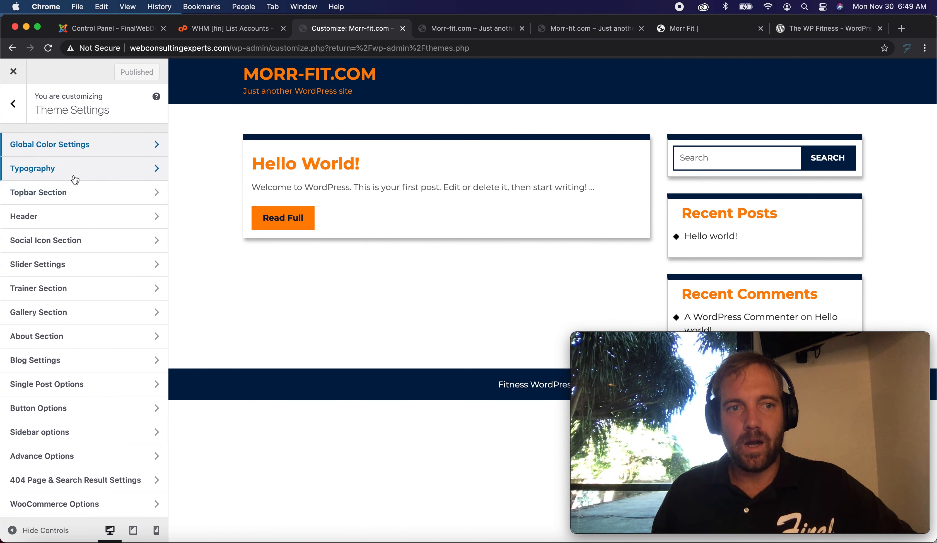
{"action": "left_click", "coordinate": [73, 197]}
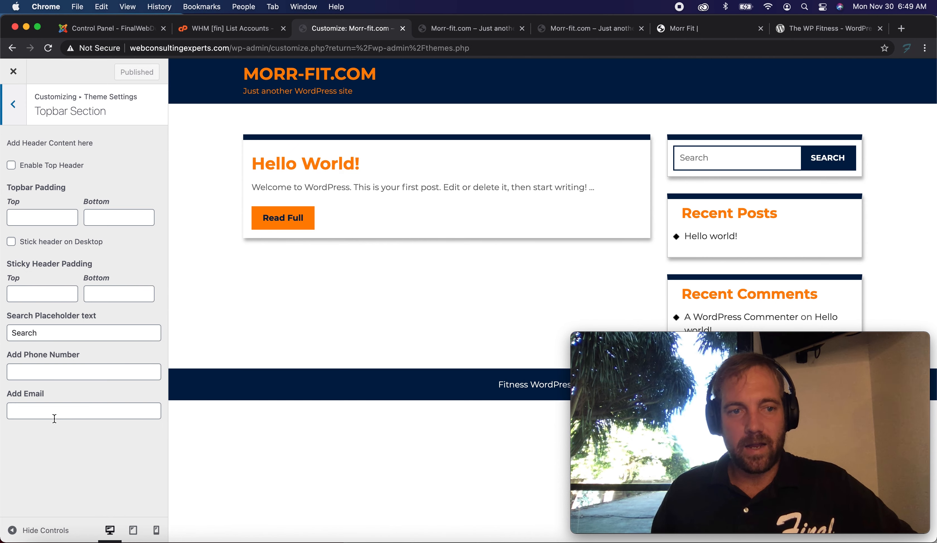
{"action": "left_click", "coordinate": [20, 102]}
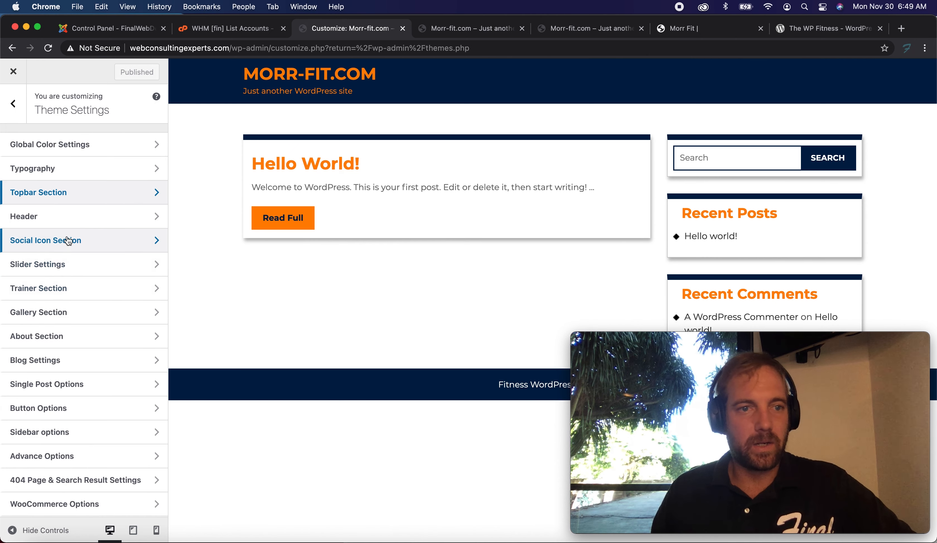
{"action": "left_click", "coordinate": [72, 219]}
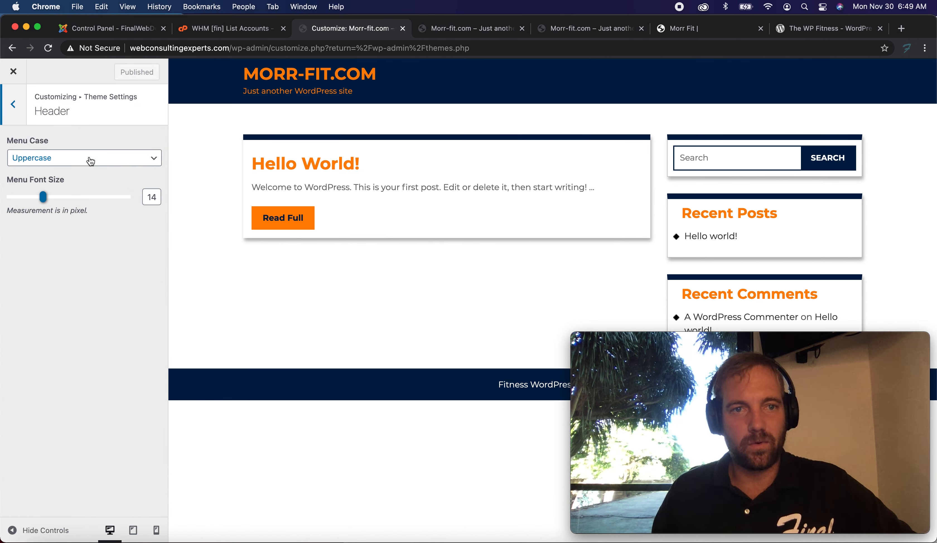
{"action": "left_click", "coordinate": [25, 117]}
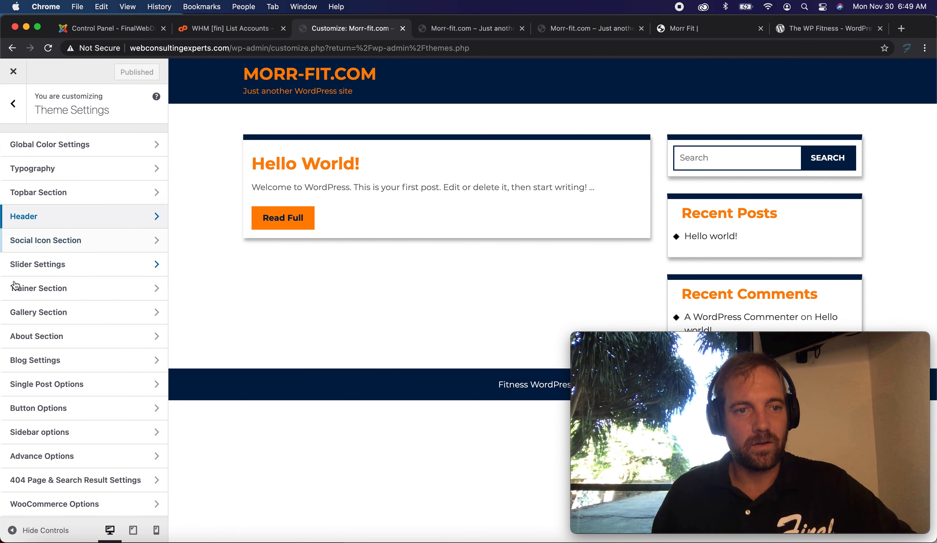
{"action": "left_click", "coordinate": [42, 264]}
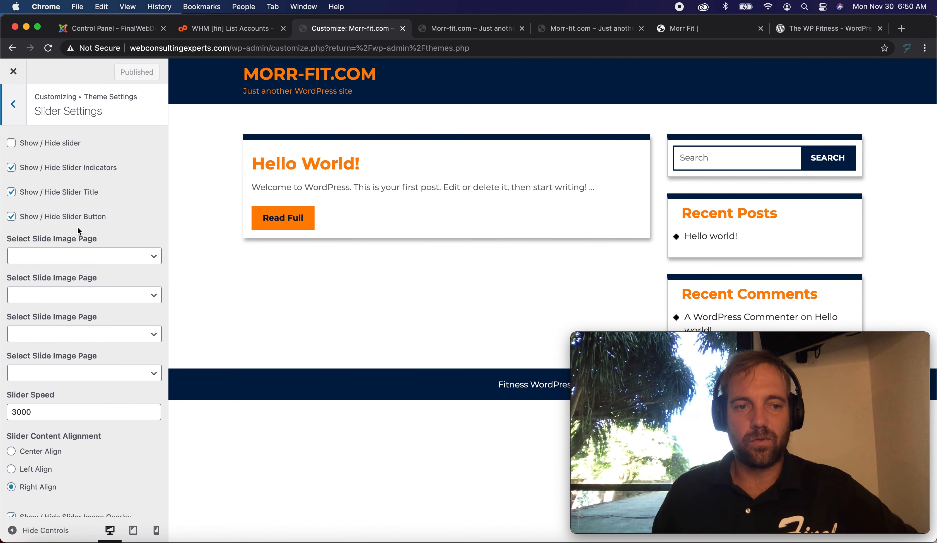
{"action": "scroll", "coordinate": [55, 196], "scroll_direction": "down", "scroll_amount": 5}
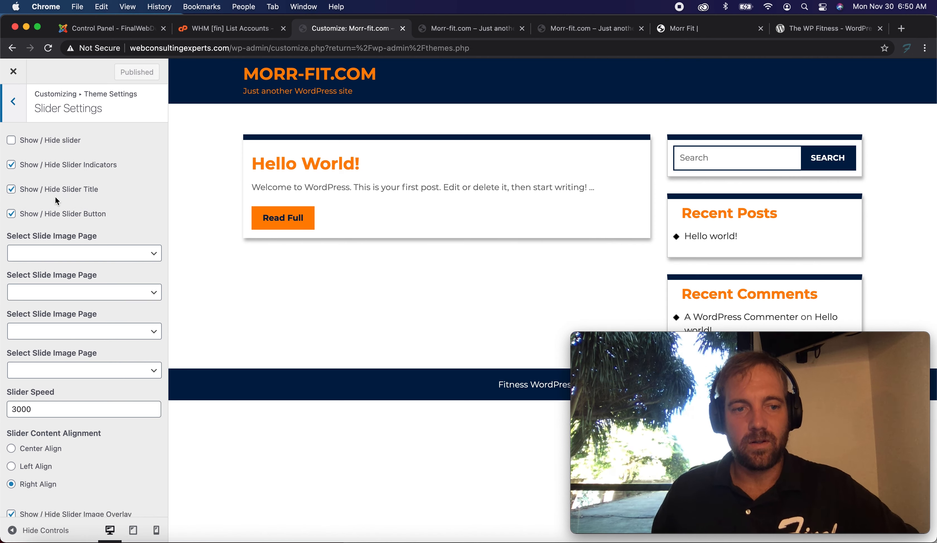
{"action": "scroll", "coordinate": [55, 196], "scroll_direction": "up", "scroll_amount": 5}
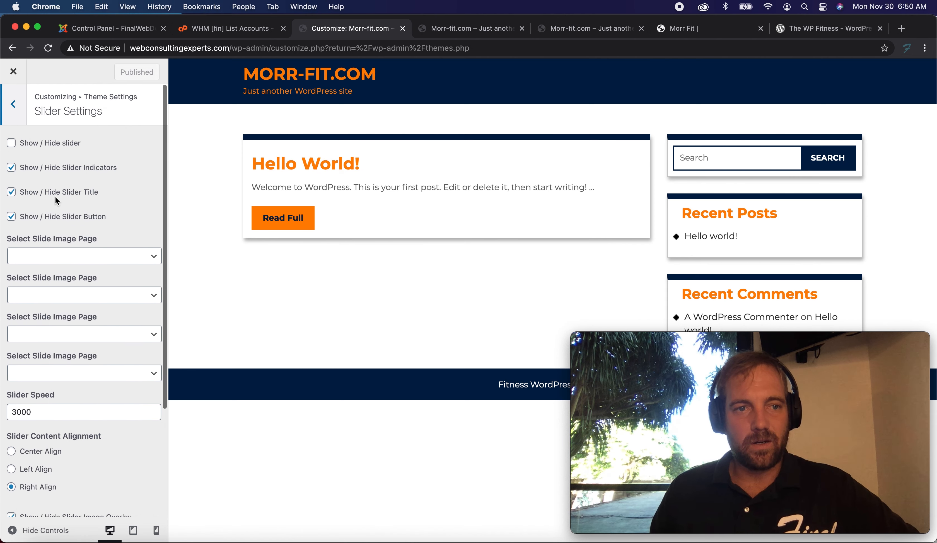
{"action": "left_click", "coordinate": [13, 105]}
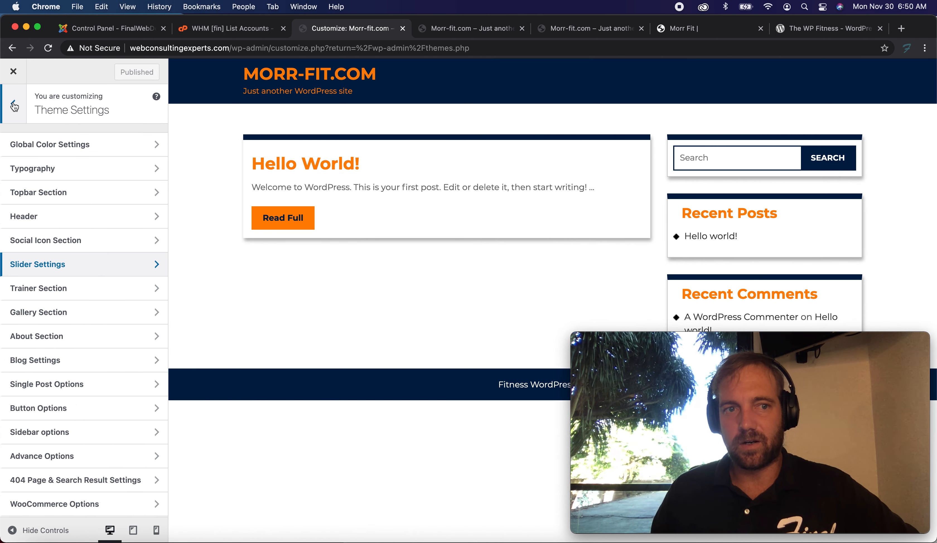
Browse the theme's Trainer, Gallery, About, Blog and Footer section settings in the Customizer.
{"action": "scroll", "coordinate": [53, 297], "scroll_direction": "down", "scroll_amount": 2}
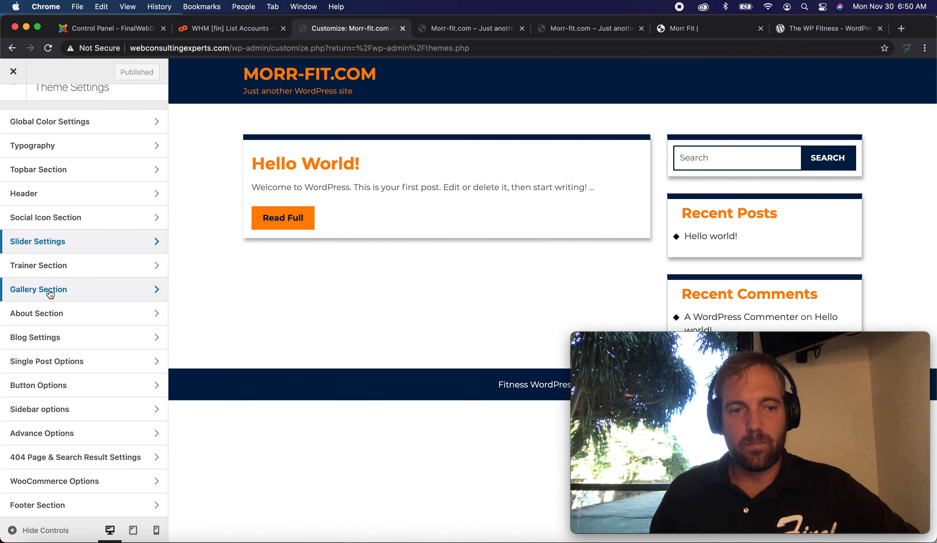
{"action": "left_click", "coordinate": [70, 271]}
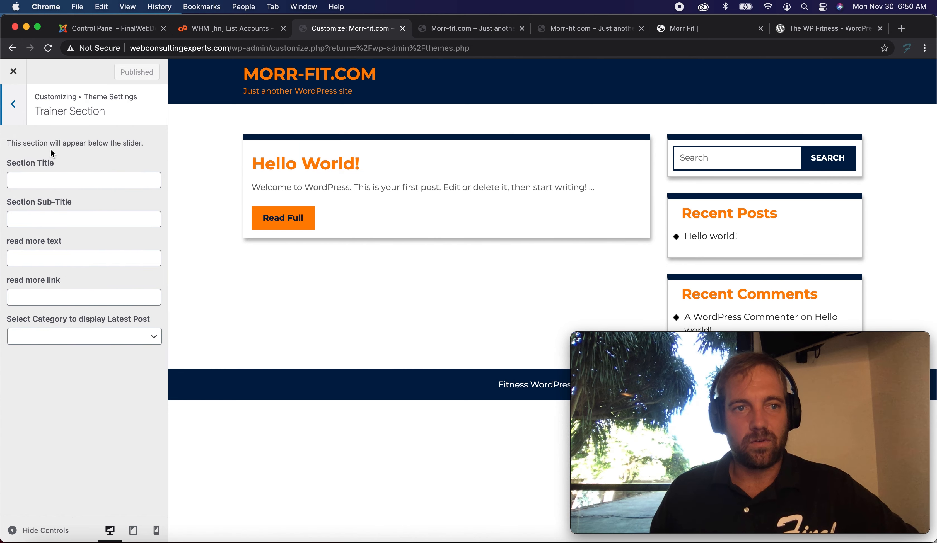
{"action": "left_click", "coordinate": [21, 111]}
{"action": "left_click", "coordinate": [56, 312]}
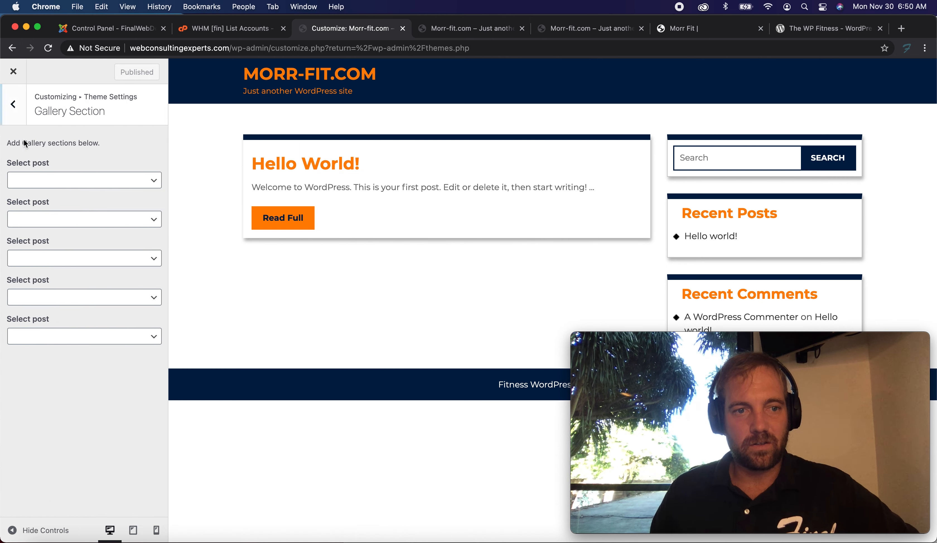
{"action": "left_click", "coordinate": [13, 107]}
{"action": "left_click", "coordinate": [63, 336]}
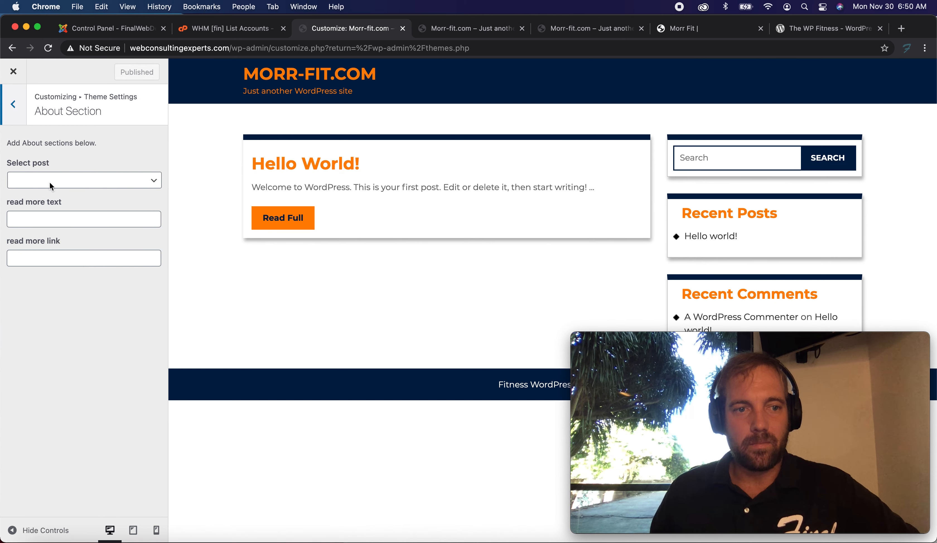
{"action": "left_click", "coordinate": [8, 103]}
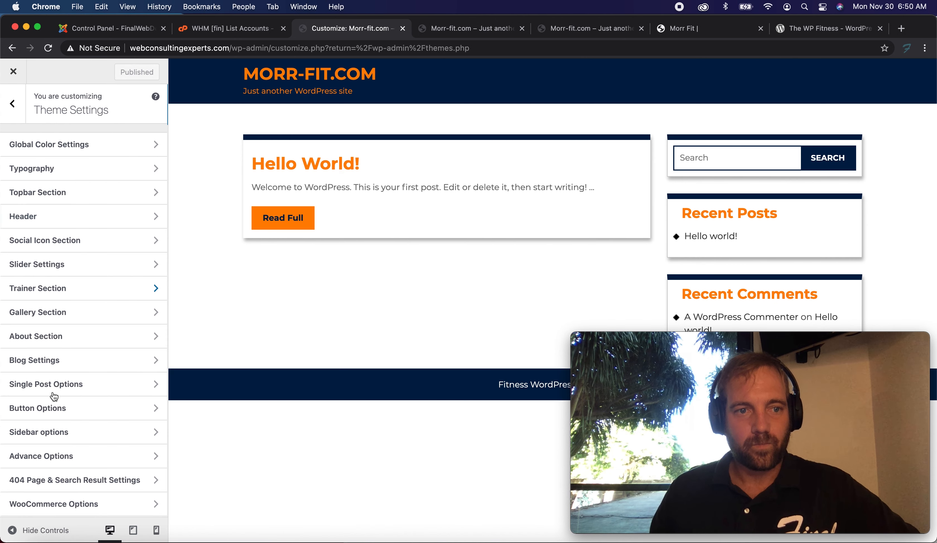
{"action": "left_click", "coordinate": [62, 362]}
{"action": "left_click", "coordinate": [15, 112]}
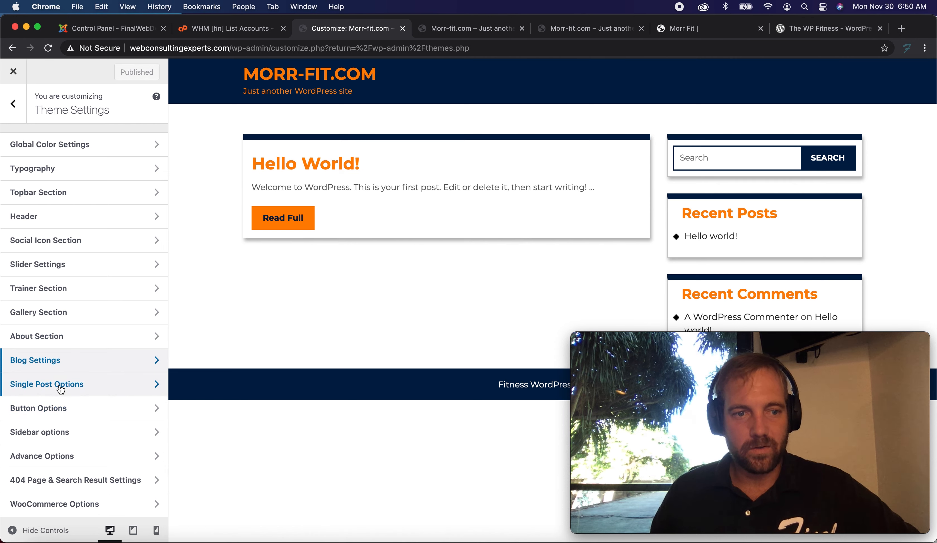
{"action": "scroll", "coordinate": [61, 389], "scroll_direction": "down", "scroll_amount": 1}
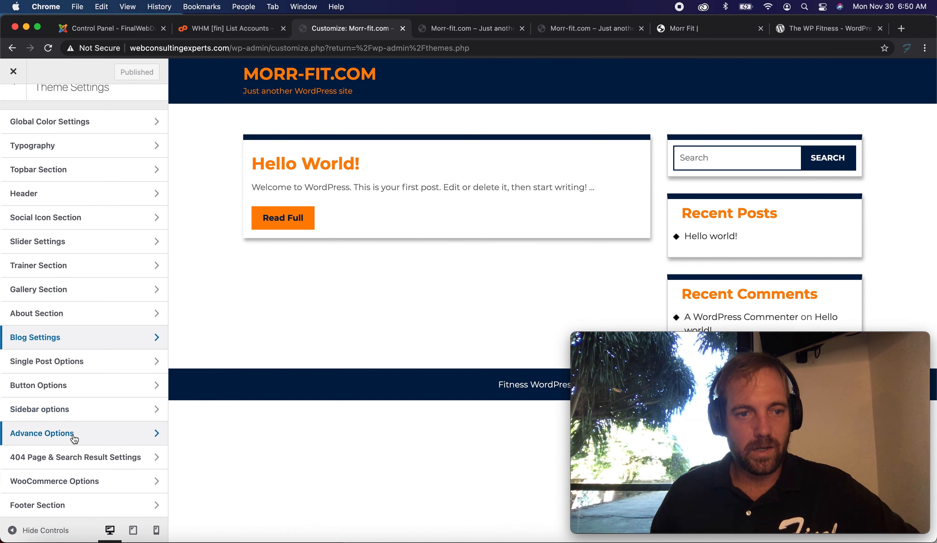
{"action": "left_click", "coordinate": [70, 512]}
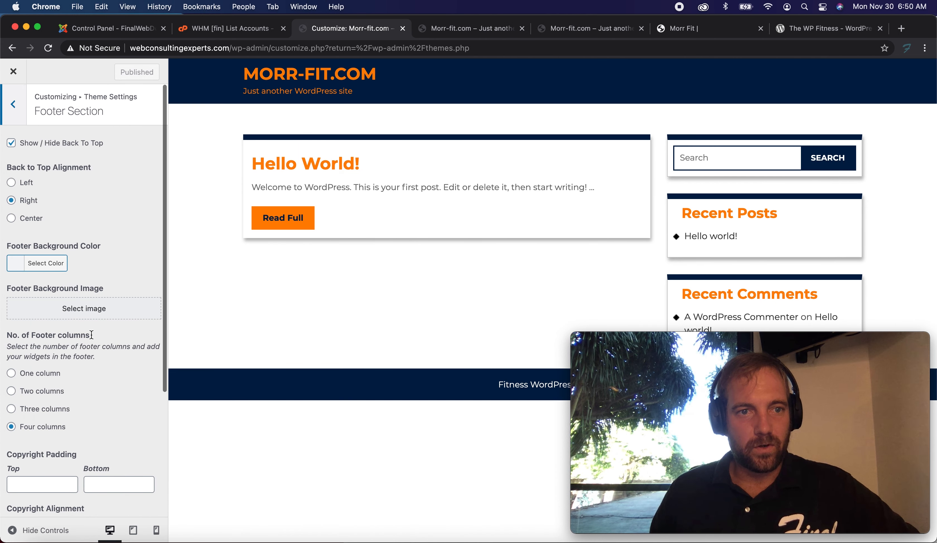
{"action": "left_click", "coordinate": [9, 118]}
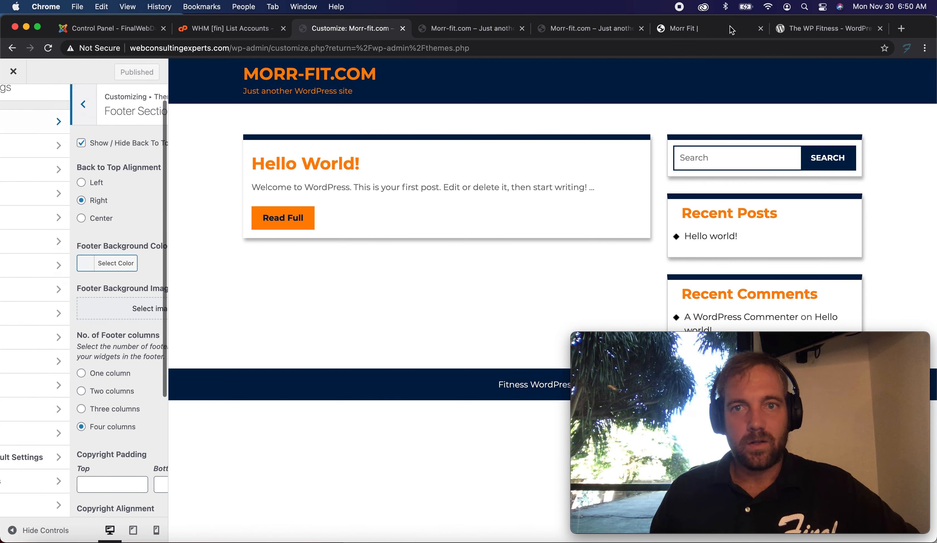
Review The WP Fitness theme page on WordPress.org, scrolling through its preview, description and tags.
{"action": "left_click", "coordinate": [835, 29]}
{"action": "scroll", "coordinate": [429, 204], "scroll_direction": "down", "scroll_amount": 8}
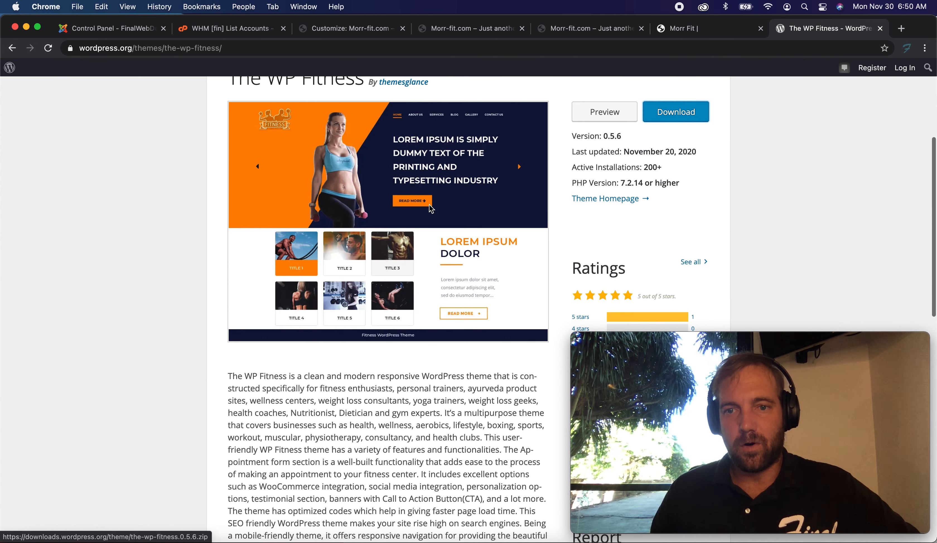
{"action": "scroll", "coordinate": [526, 197], "scroll_direction": "up", "scroll_amount": 3}
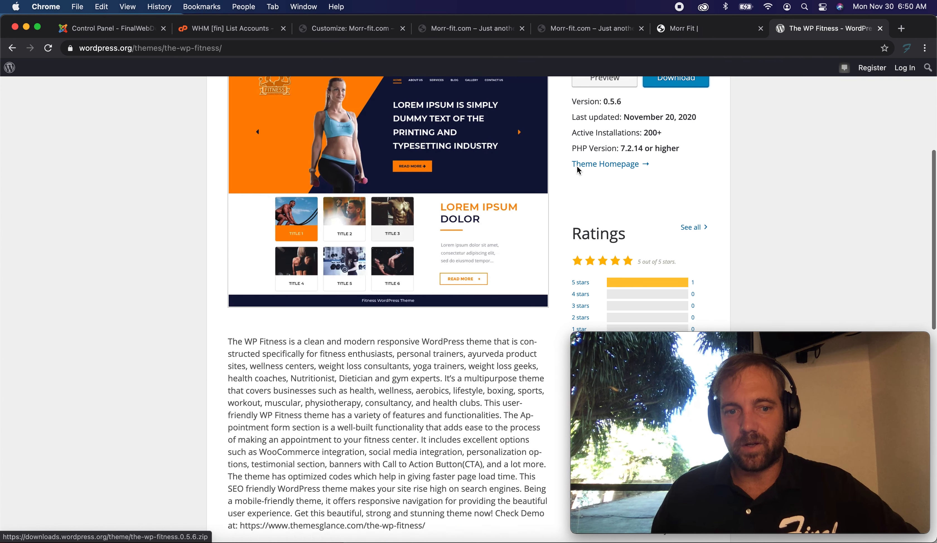
{"action": "scroll", "coordinate": [391, 249], "scroll_direction": "down", "scroll_amount": 5}
{"action": "scroll", "coordinate": [391, 249], "scroll_direction": "down", "scroll_amount": 10}
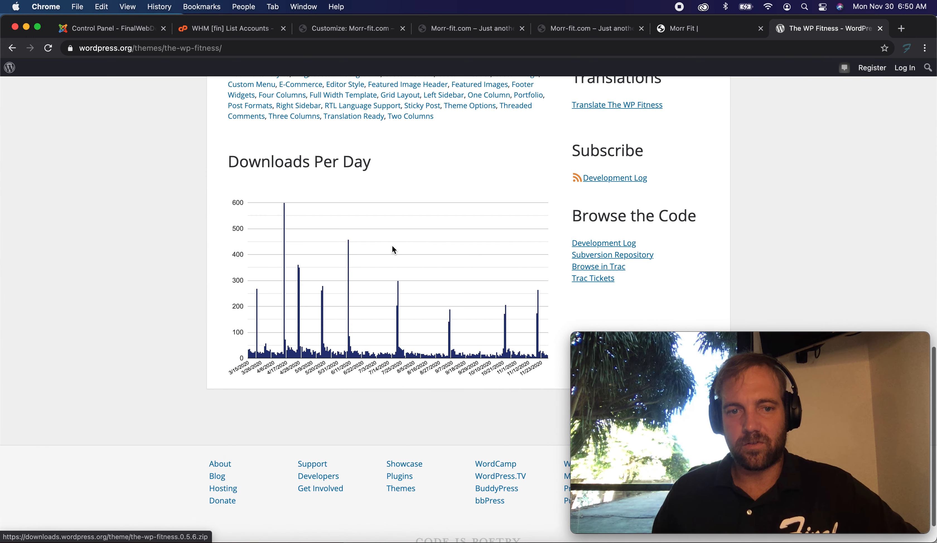
{"action": "scroll", "coordinate": [393, 248], "scroll_direction": "up", "scroll_amount": 12}
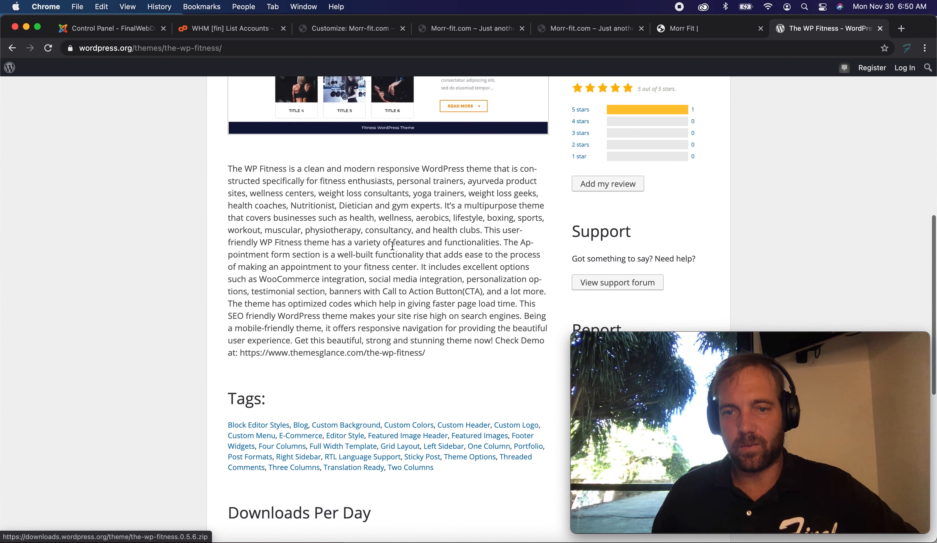
{"action": "scroll", "coordinate": [303, 334], "scroll_direction": "up", "scroll_amount": 4}
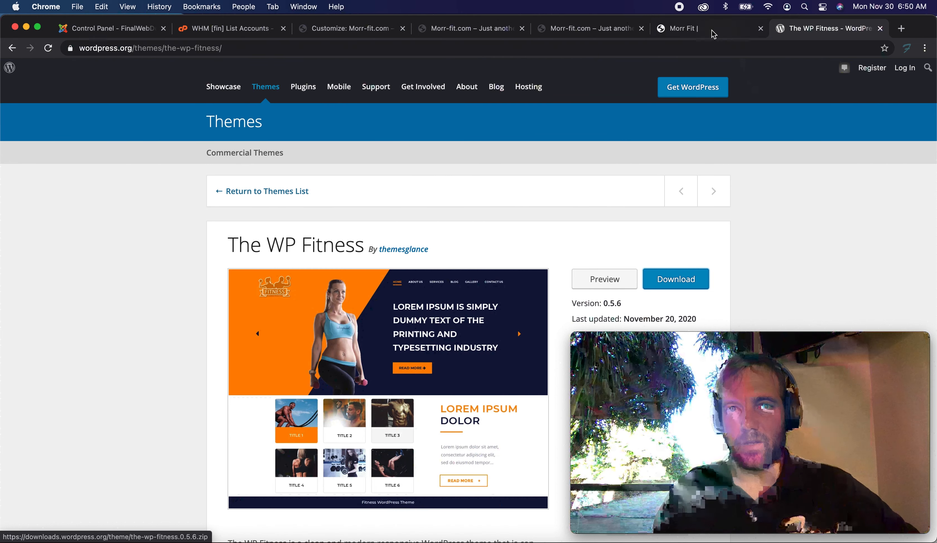
Switch to the existing Morr-fit.com site tab and look over its hero section and navigation menu.
{"action": "left_click", "coordinate": [685, 29]}
{"action": "scroll", "coordinate": [418, 157], "scroll_direction": "down", "scroll_amount": 15}
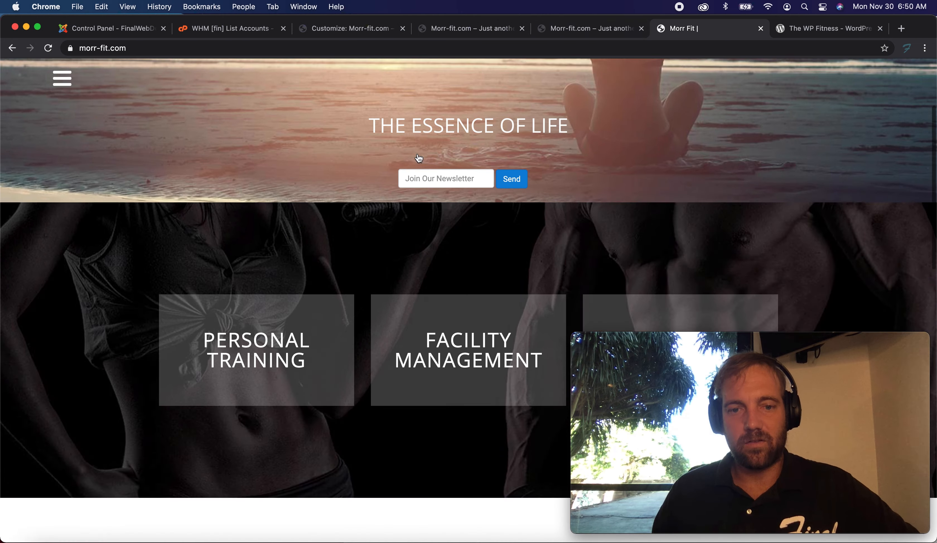
{"action": "scroll", "coordinate": [418, 155], "scroll_direction": "up", "scroll_amount": 15}
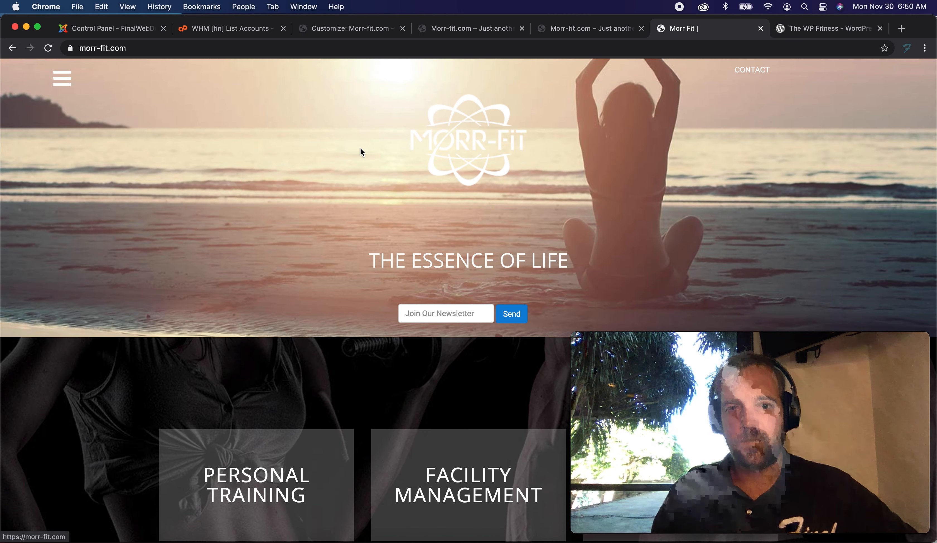
{"action": "left_click", "coordinate": [57, 81]}
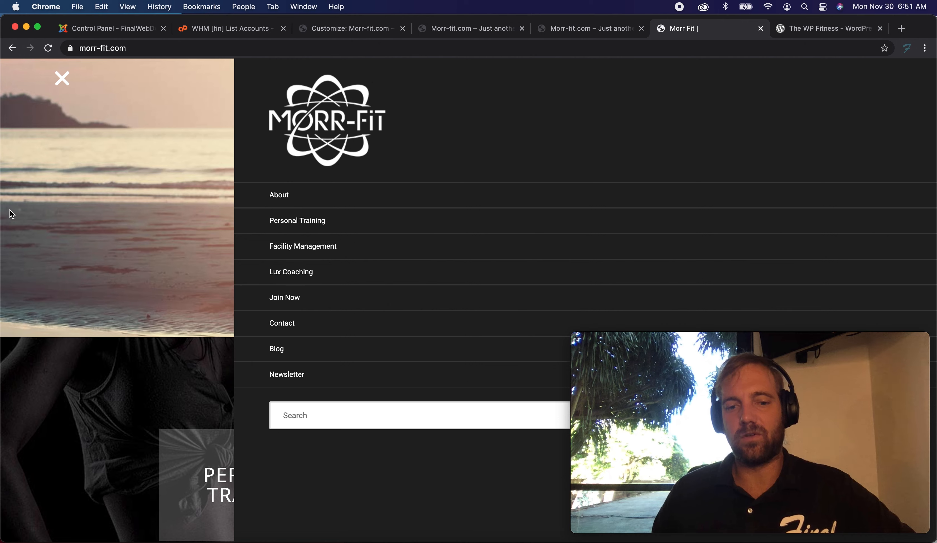
Return to the Customizer, close it, and go to the dashboard's Pages list.
{"action": "left_click", "coordinate": [466, 30]}
{"action": "left_click", "coordinate": [338, 34]}
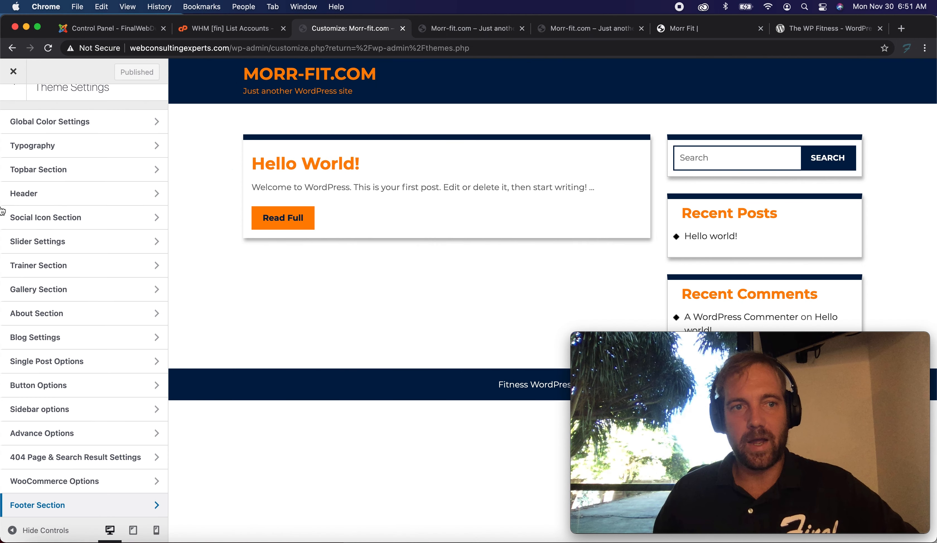
{"action": "left_click", "coordinate": [13, 72]}
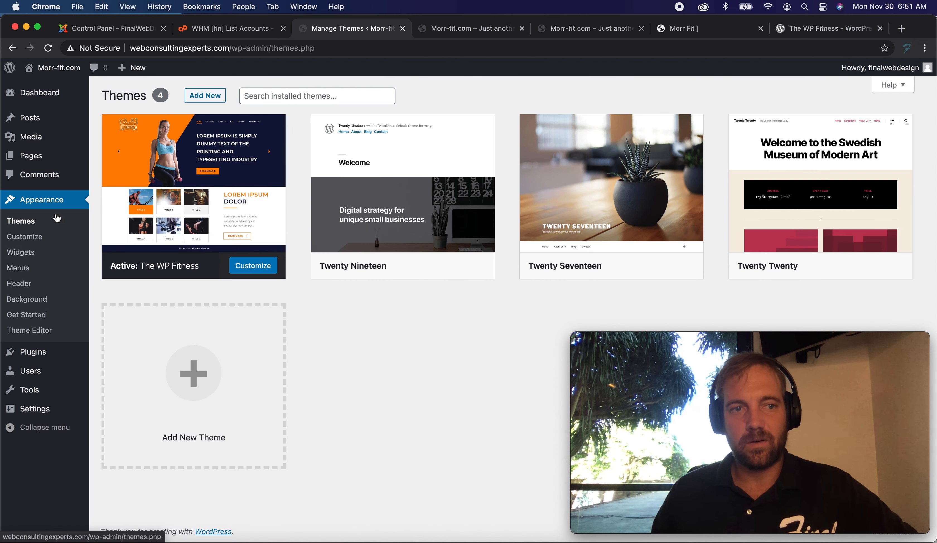
{"action": "mouse_move", "coordinate": [29, 162]}
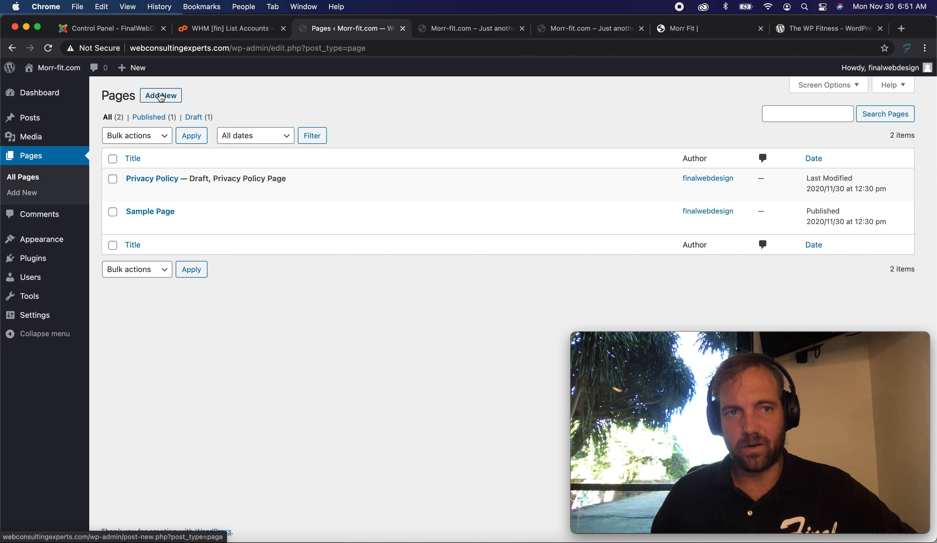
Start a new page, dismiss the block editor welcome guide, and title the page "Home".
{"action": "left_click", "coordinate": [161, 97]}
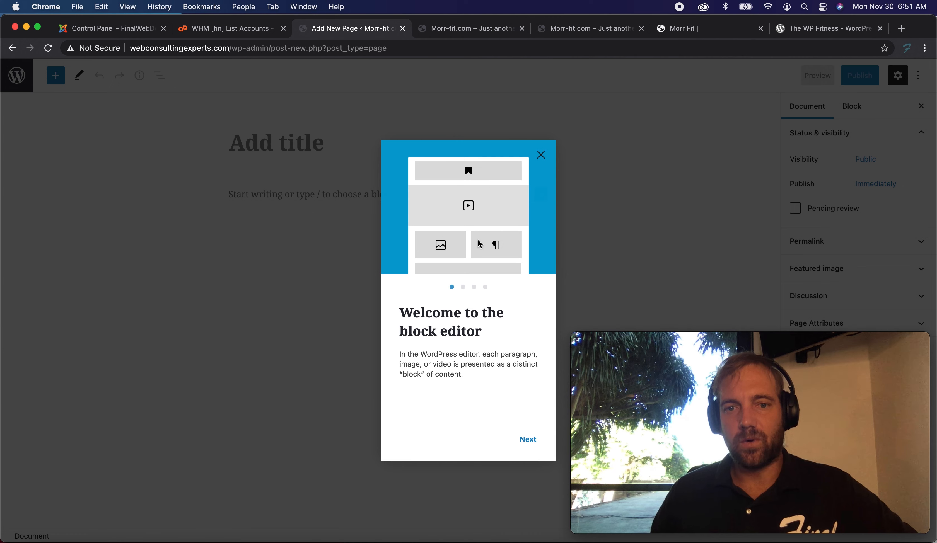
{"action": "left_click", "coordinate": [541, 155]}
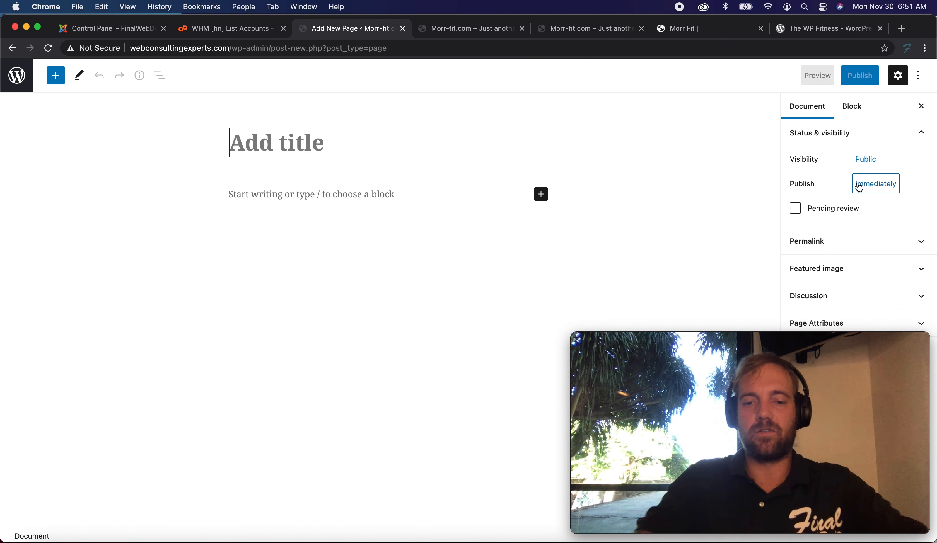
{"action": "type", "text": "Home"}
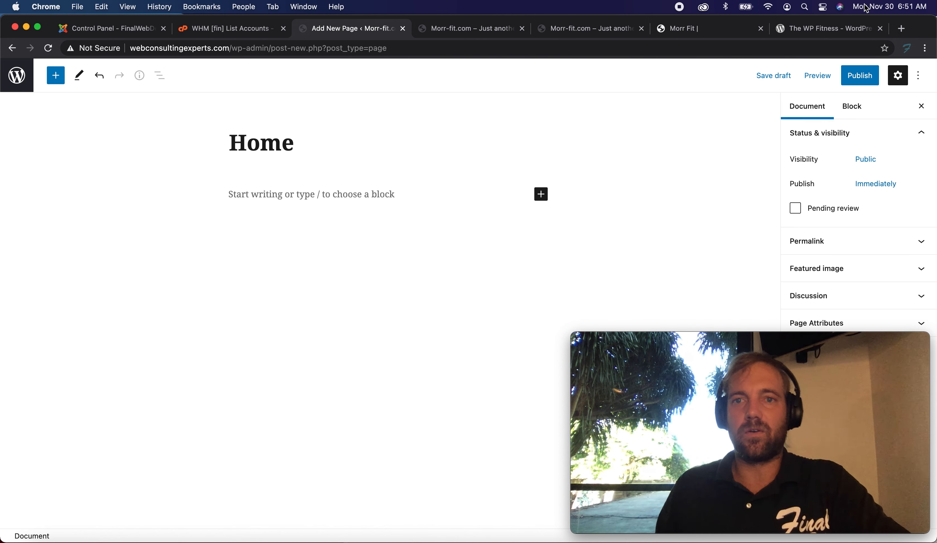
Copy the intro paragraphs under "Start Living Morr-Fit Today!" from the live morr-fit.com home page.
{"action": "left_click", "coordinate": [596, 28]}
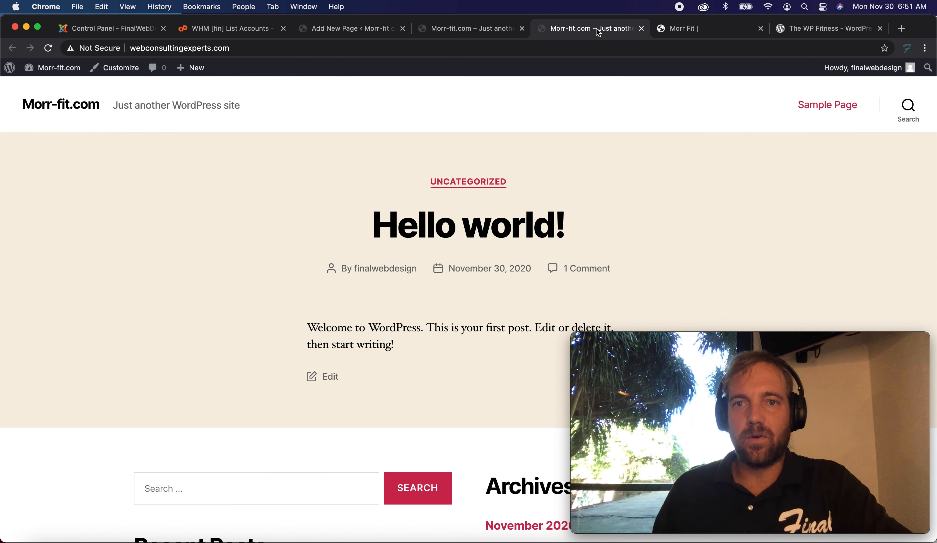
{"action": "left_click", "coordinate": [703, 30]}
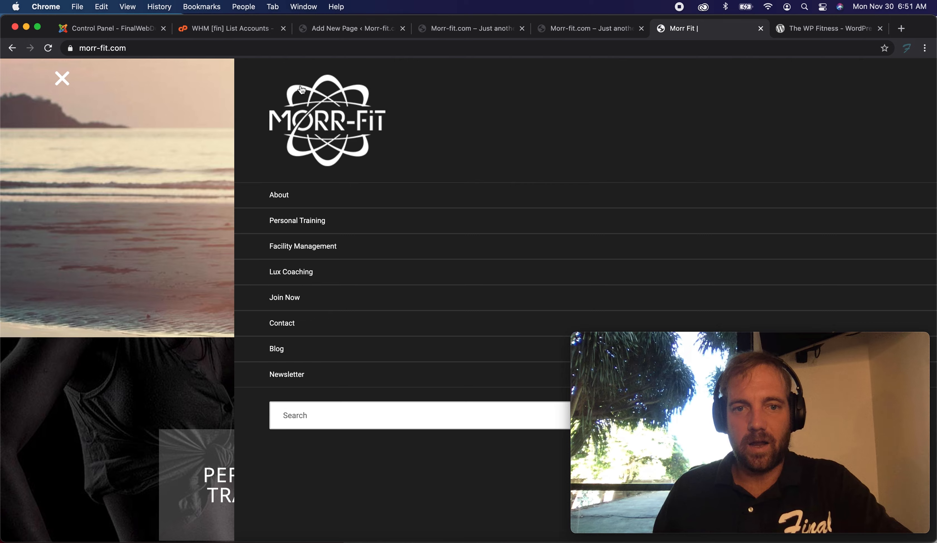
{"action": "left_click", "coordinate": [62, 79]}
{"action": "scroll", "coordinate": [92, 149], "scroll_direction": "down", "scroll_amount": 10}
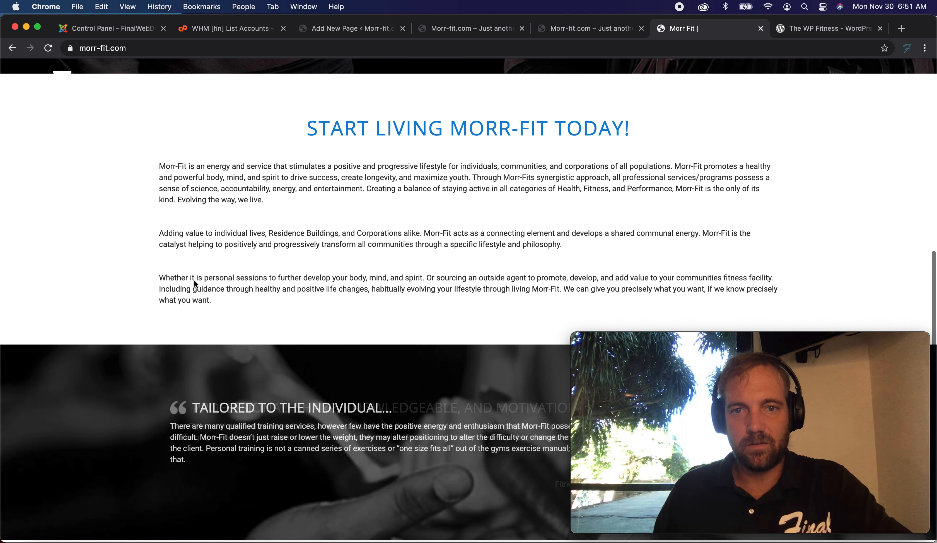
{"action": "left_click_drag", "start_coordinate": [266, 304], "coordinate": [138, 160]}
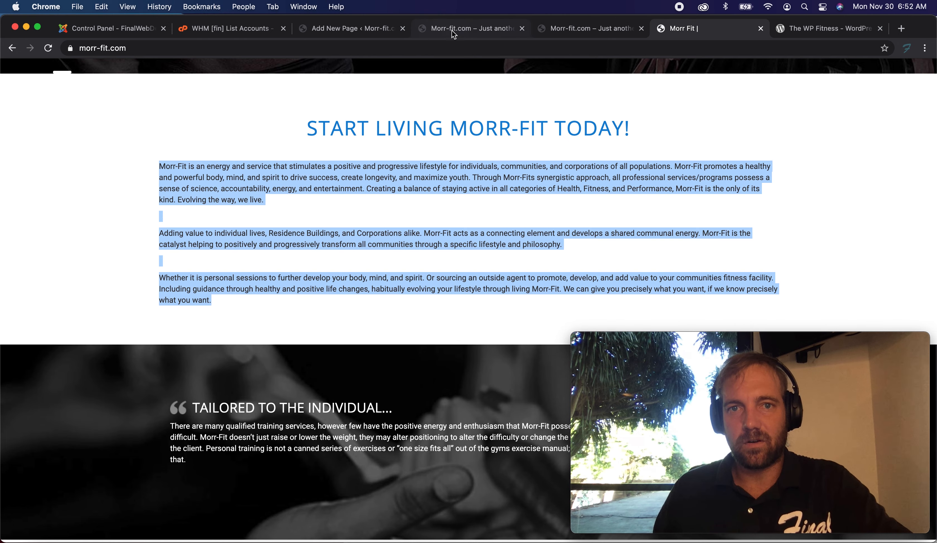
Paste the copied intro paragraphs into the Home page's body.
{"action": "left_click", "coordinate": [371, 28]}
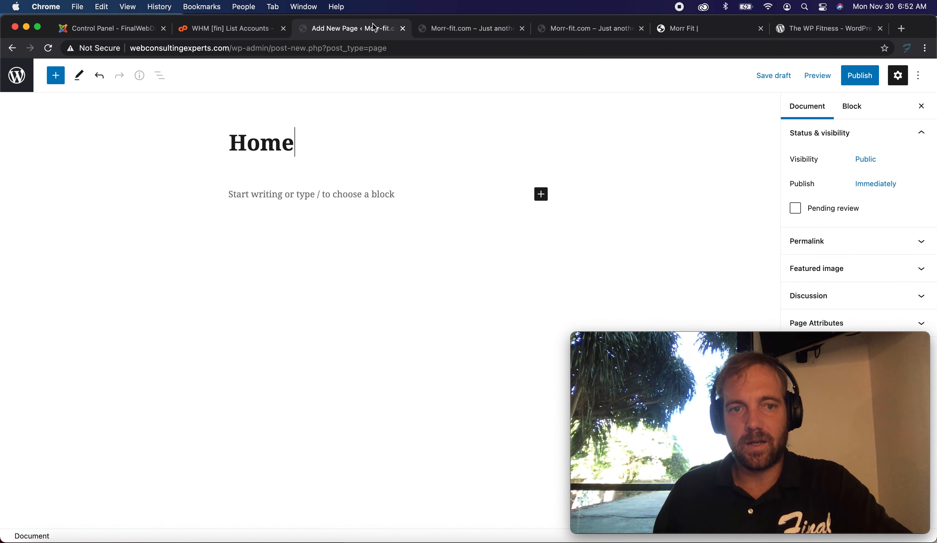
{"action": "left_click", "coordinate": [281, 194]}
{"action": "key", "text": "super+v"}
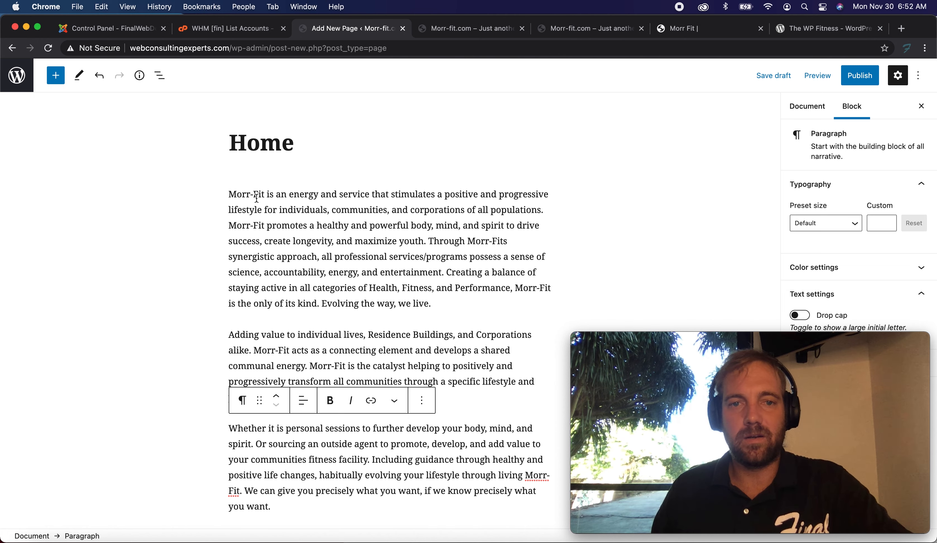
Publish the Home page and return to the Pages list.
{"action": "left_click", "coordinate": [853, 81]}
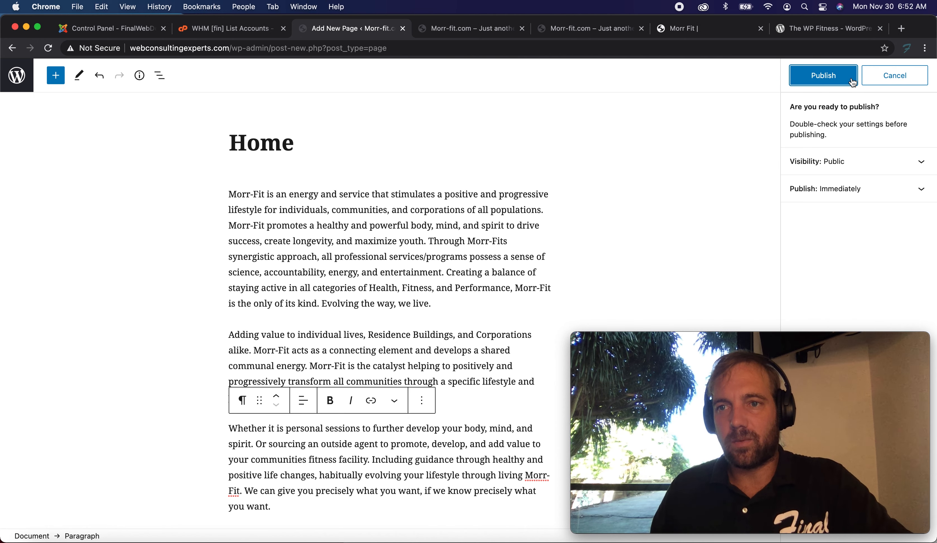
{"action": "left_click", "coordinate": [833, 77]}
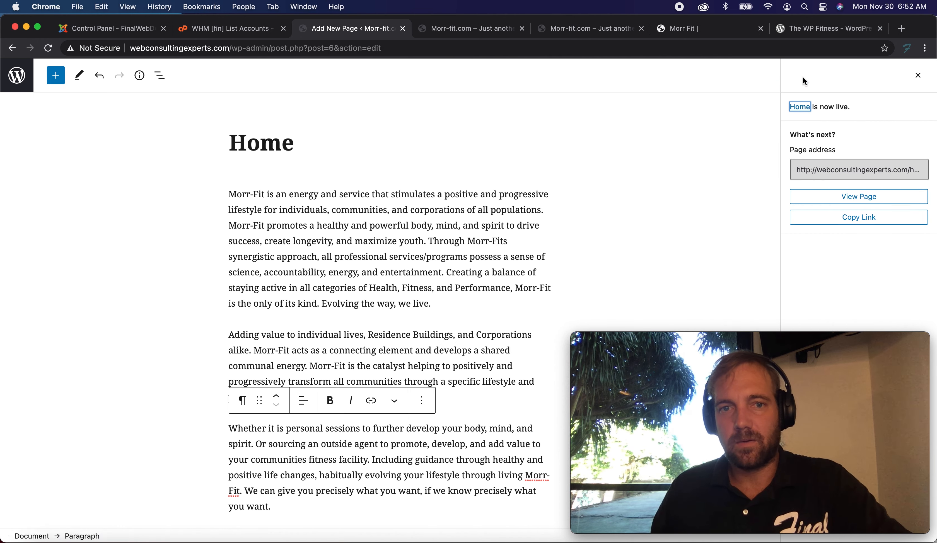
{"action": "left_click", "coordinate": [24, 82]}
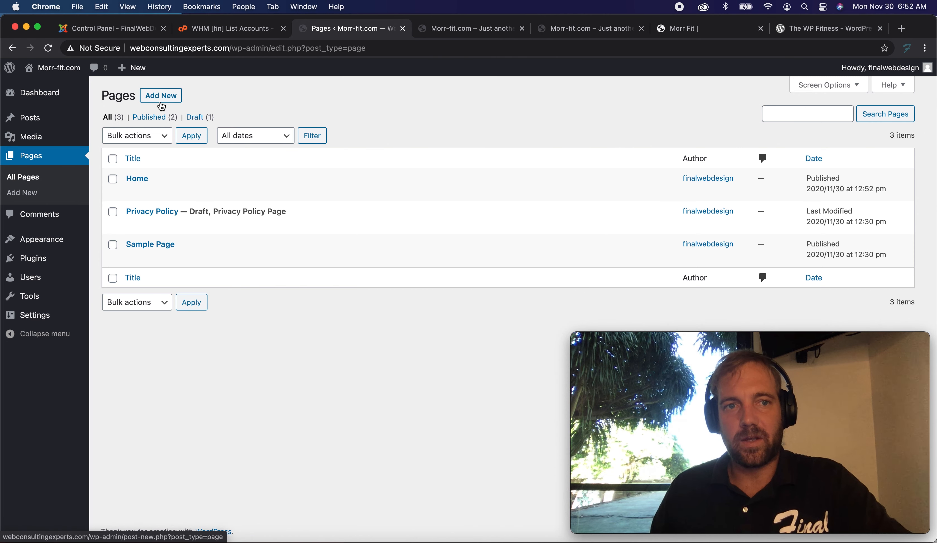
Start another new page and close the duplicate Morr-fit.com preview tab.
{"action": "left_click", "coordinate": [163, 97]}
{"action": "left_click", "coordinate": [508, 33]}
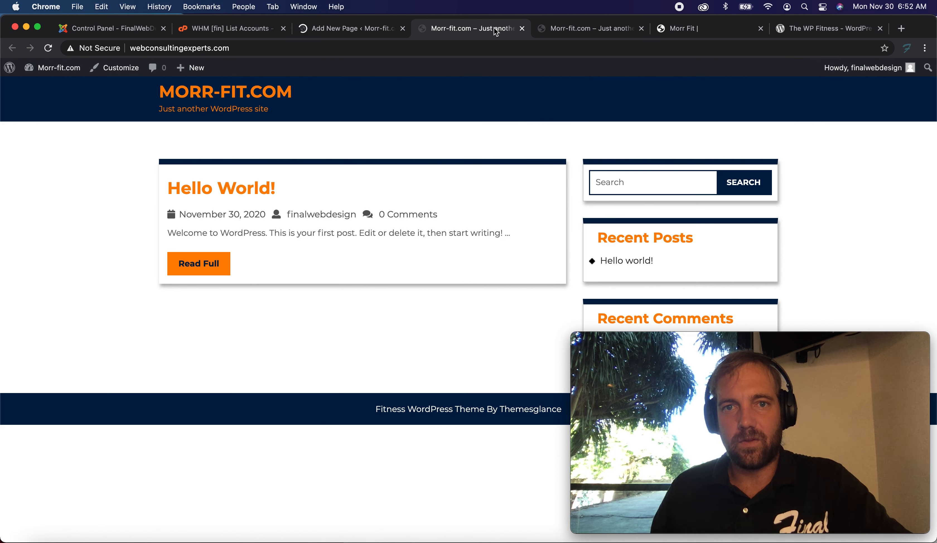
{"action": "left_click", "coordinate": [576, 29]}
{"action": "left_click", "coordinate": [642, 29]}
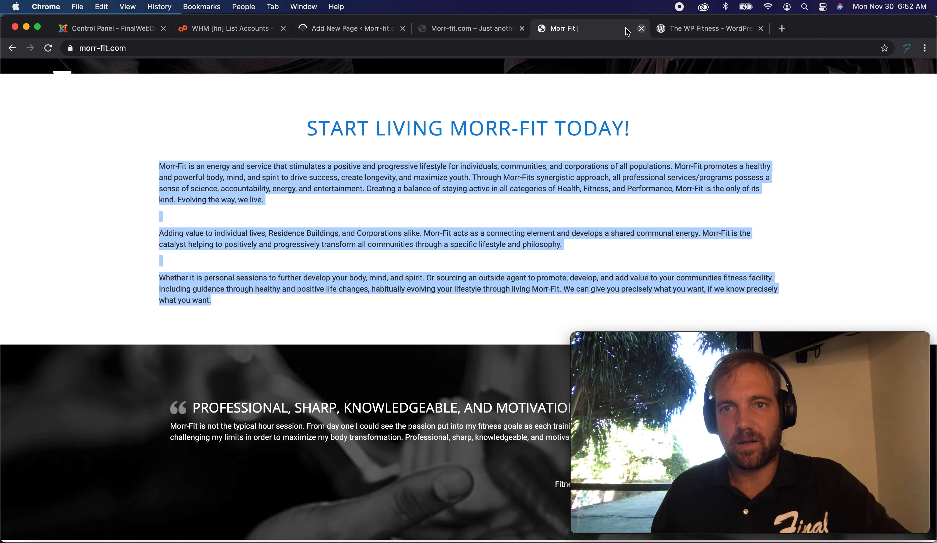
Open the live site's About page and copy its "We've got it down to a science" heading and text.
{"action": "scroll", "coordinate": [182, 115], "scroll_direction": "up", "scroll_amount": 10}
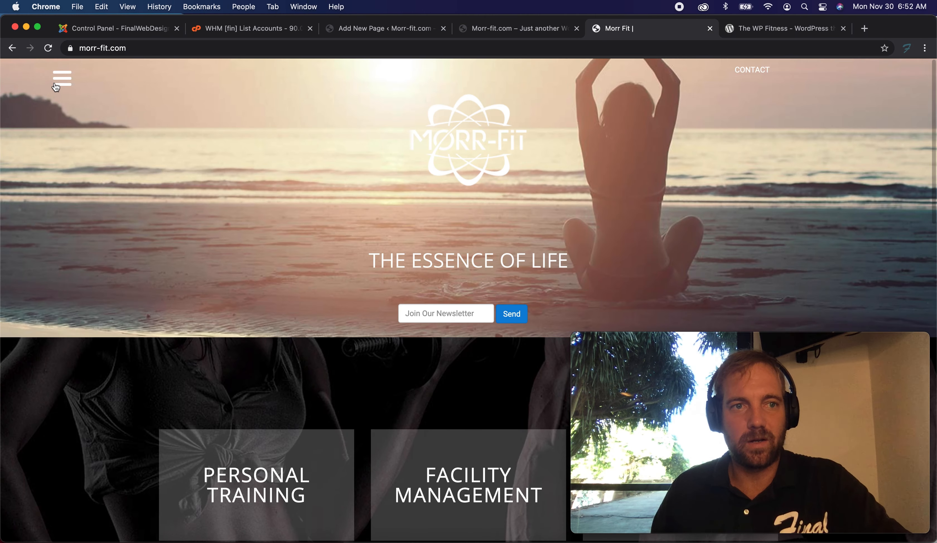
{"action": "left_click", "coordinate": [57, 82]}
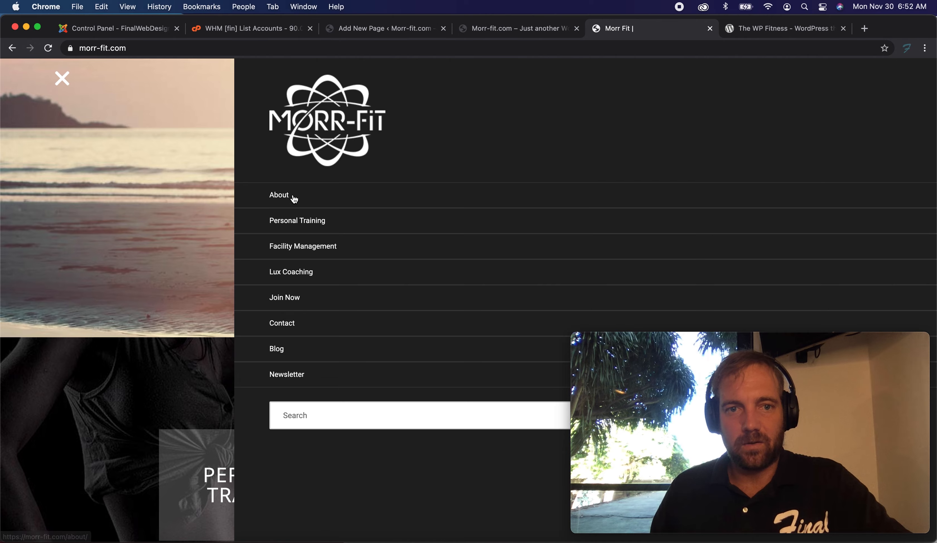
{"action": "left_click", "coordinate": [298, 200]}
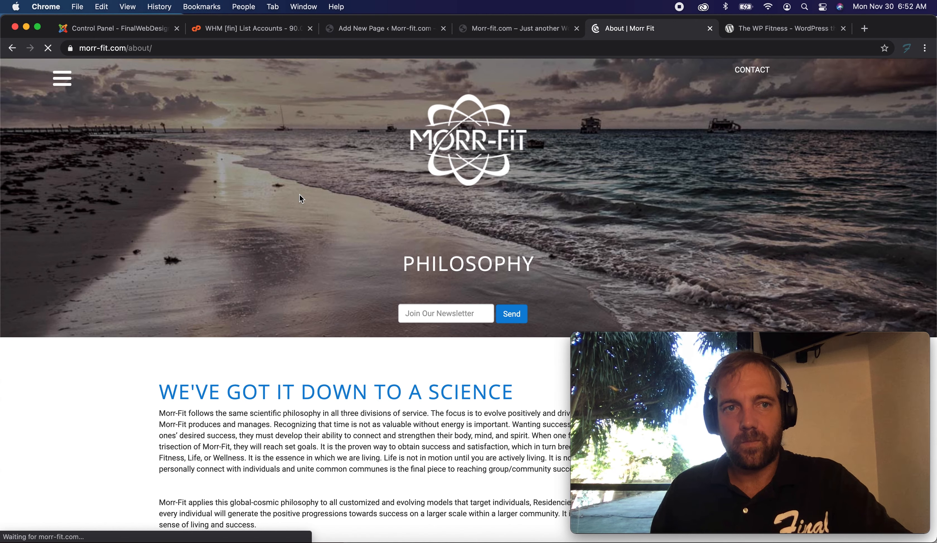
{"action": "scroll", "coordinate": [294, 197], "scroll_direction": "down", "scroll_amount": 7}
{"action": "scroll", "coordinate": [293, 197], "scroll_direction": "up", "scroll_amount": 4}
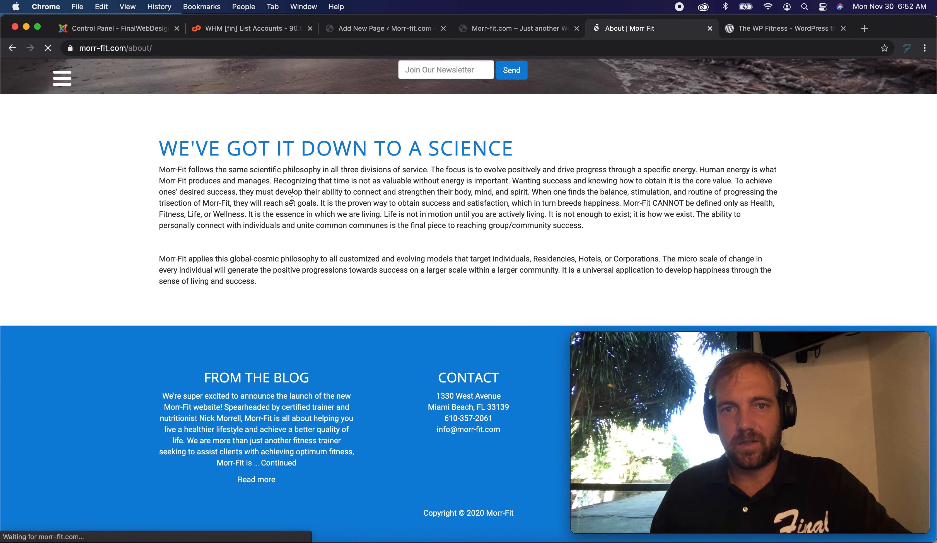
{"action": "scroll", "coordinate": [291, 195], "scroll_direction": "down", "scroll_amount": 5}
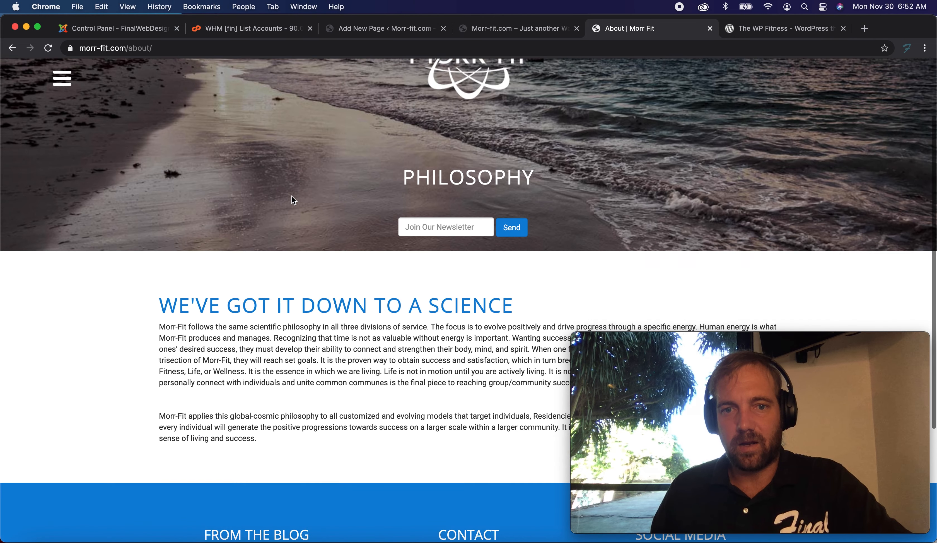
{"action": "left_click_drag", "start_coordinate": [288, 337], "coordinate": [156, 183]}
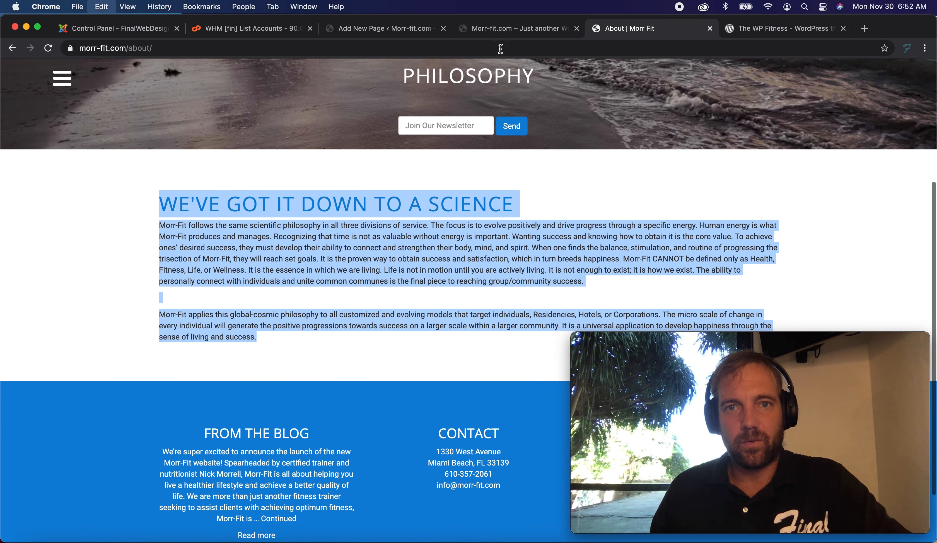
{"action": "left_click", "coordinate": [499, 29]}
Title the new page "About" and paste the copied About content into its body.
{"action": "left_click", "coordinate": [396, 33]}
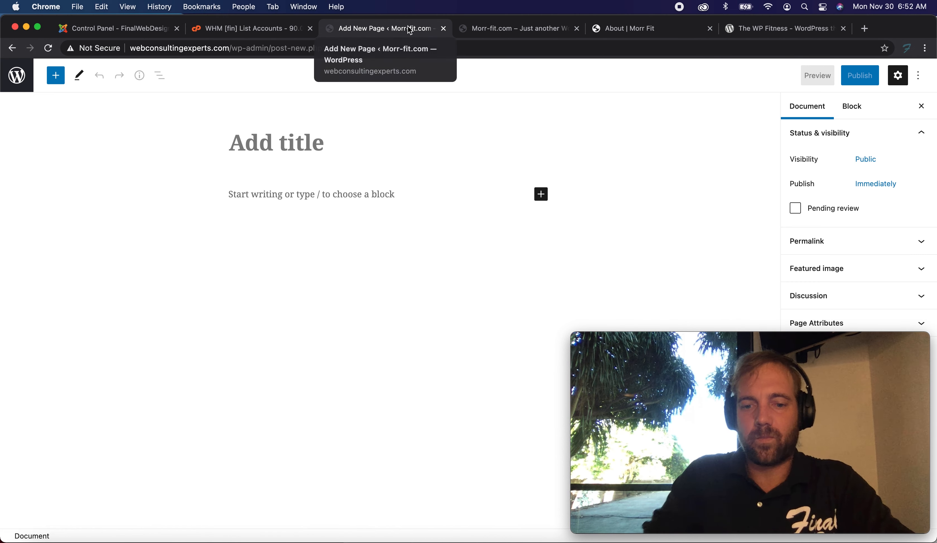
{"action": "type", "text": "About"}
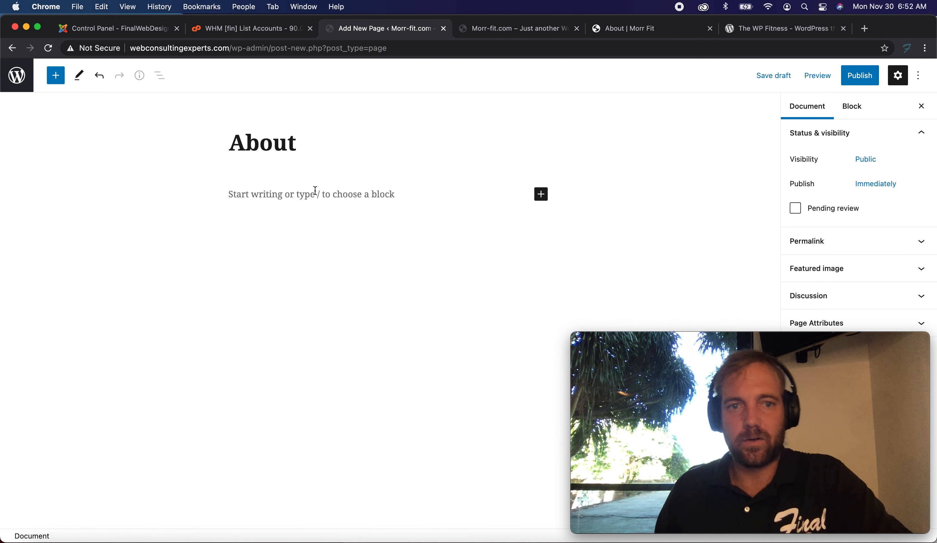
{"action": "left_click", "coordinate": [322, 198]}
{"action": "key", "text": "super+v"}
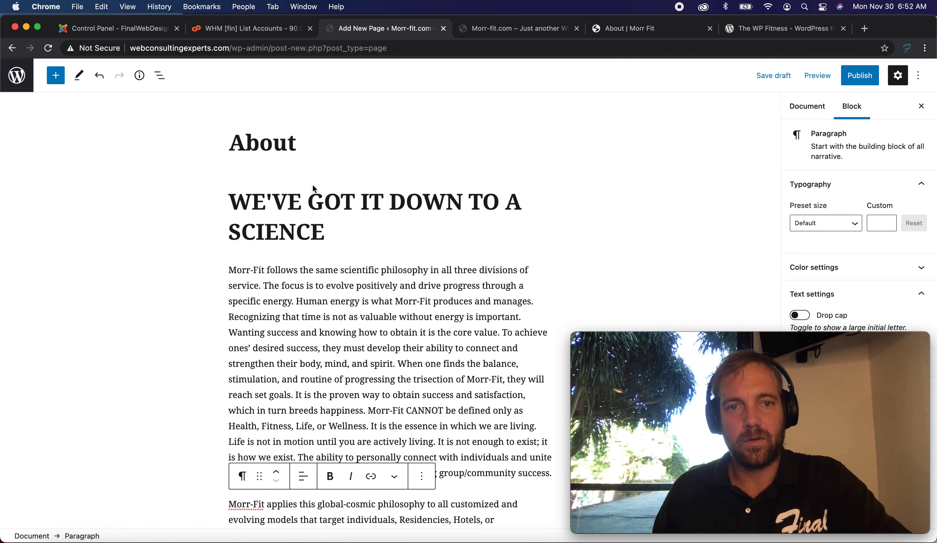
Publish the About page and return to the Pages list.
{"action": "scroll", "coordinate": [306, 216], "scroll_direction": "down", "scroll_amount": 6}
{"action": "scroll", "coordinate": [282, 247], "scroll_direction": "up", "scroll_amount": 5}
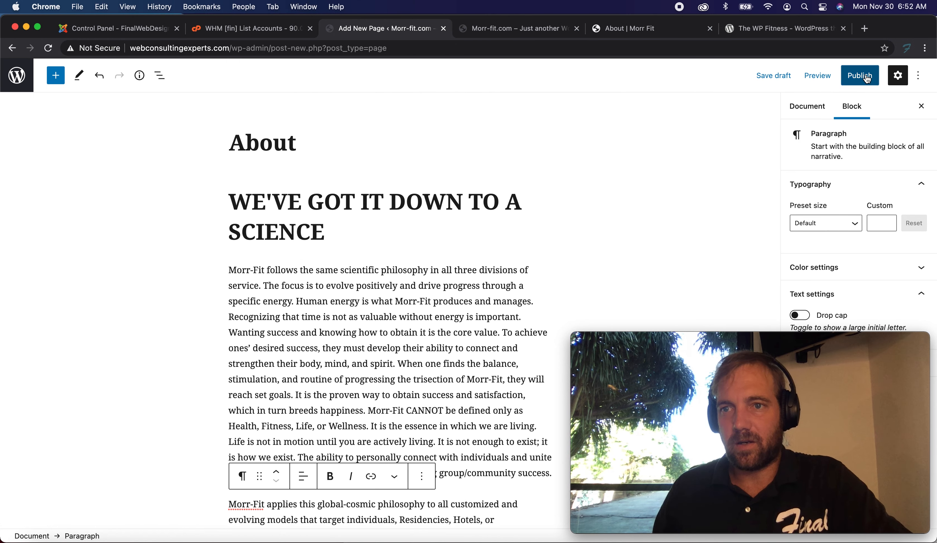
{"action": "left_click", "coordinate": [862, 76]}
{"action": "left_click", "coordinate": [832, 76]}
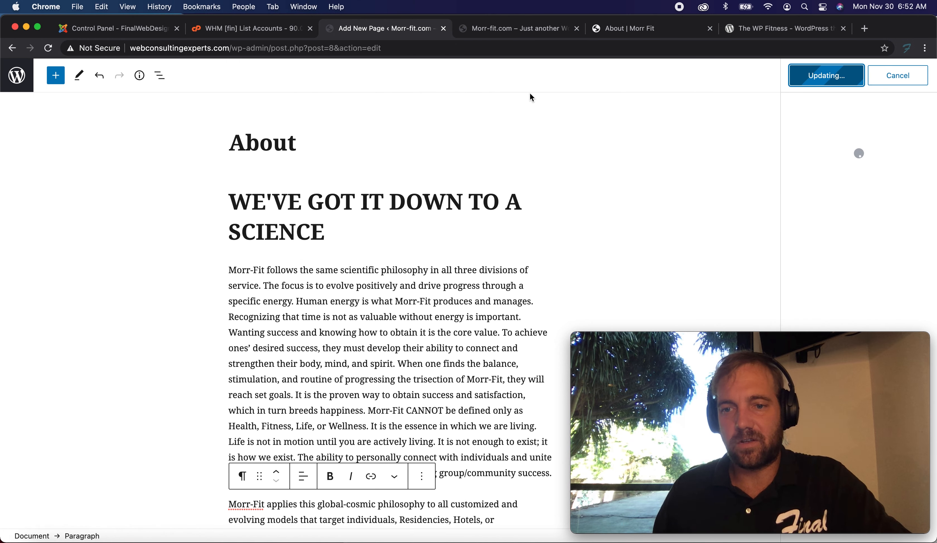
{"action": "left_click", "coordinate": [17, 76]}
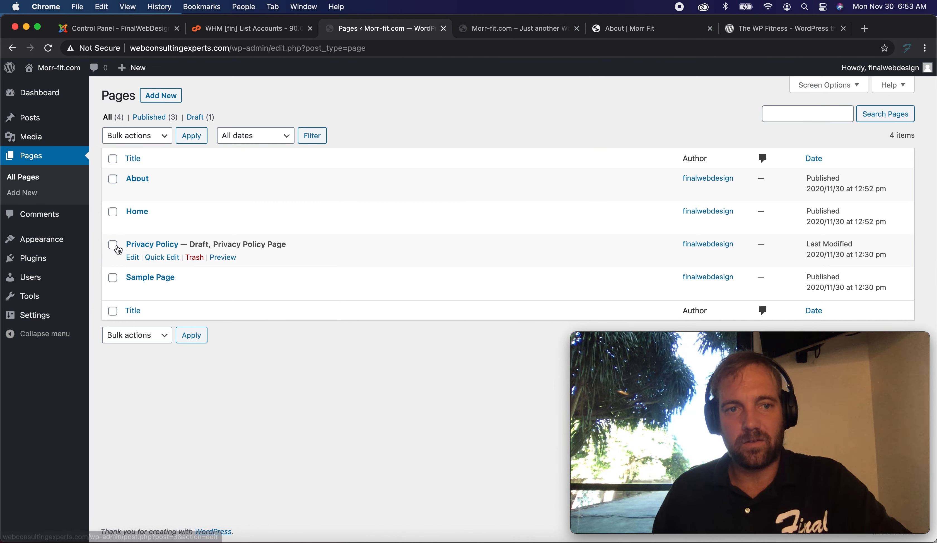
Move the draft Privacy Policy page to the Trash and start adding a new page.
{"action": "left_click", "coordinate": [192, 259]}
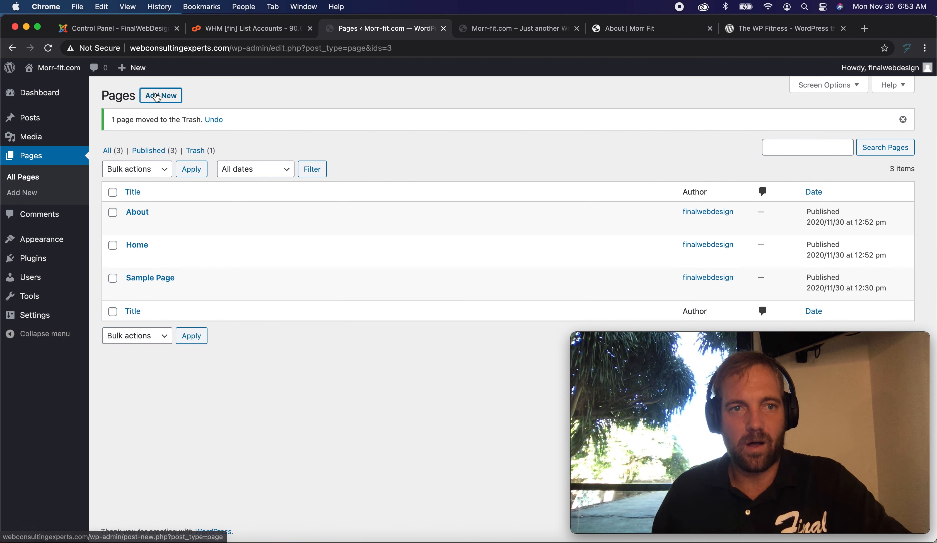
{"action": "left_click", "coordinate": [154, 97]}
Open the live site's Personal Training page and copy its "Personalized Training" heading.
{"action": "left_click", "coordinate": [517, 29]}
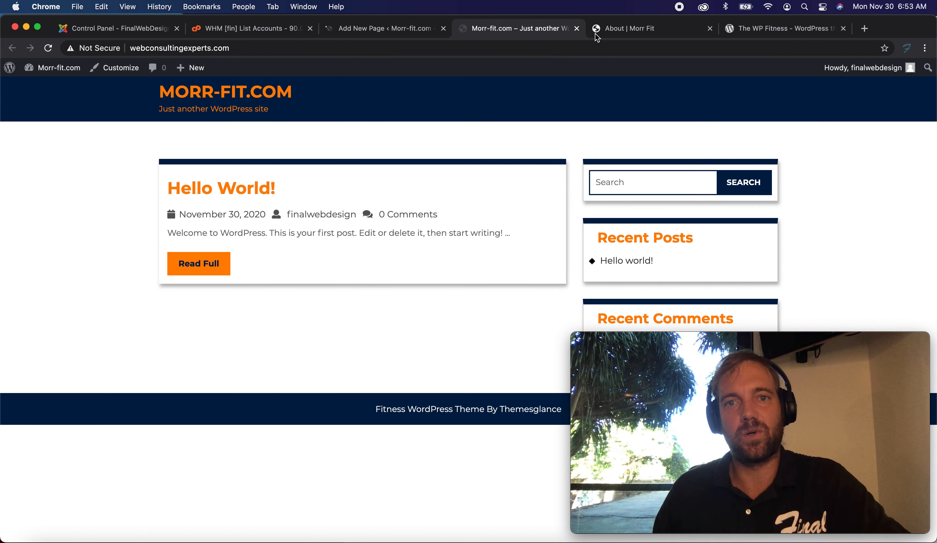
{"action": "left_click", "coordinate": [640, 34]}
{"action": "left_click", "coordinate": [59, 78]}
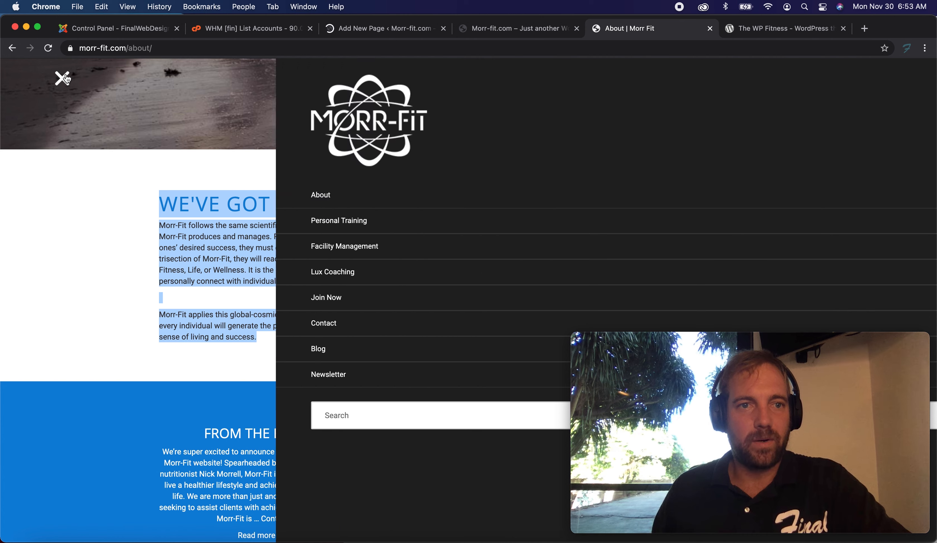
{"action": "left_click", "coordinate": [307, 226]}
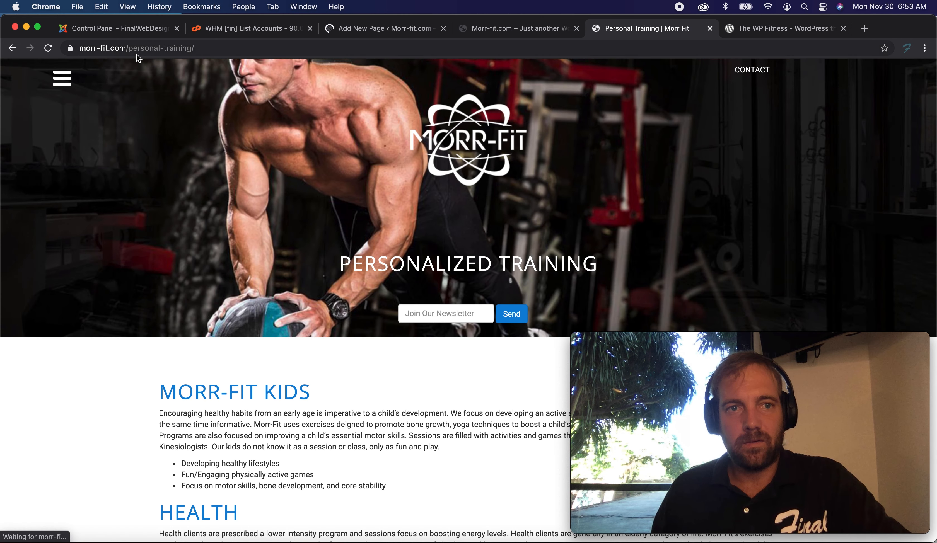
{"action": "scroll", "coordinate": [304, 360], "scroll_direction": "down", "scroll_amount": 5}
{"action": "scroll", "coordinate": [304, 359], "scroll_direction": "up", "scroll_amount": 5}
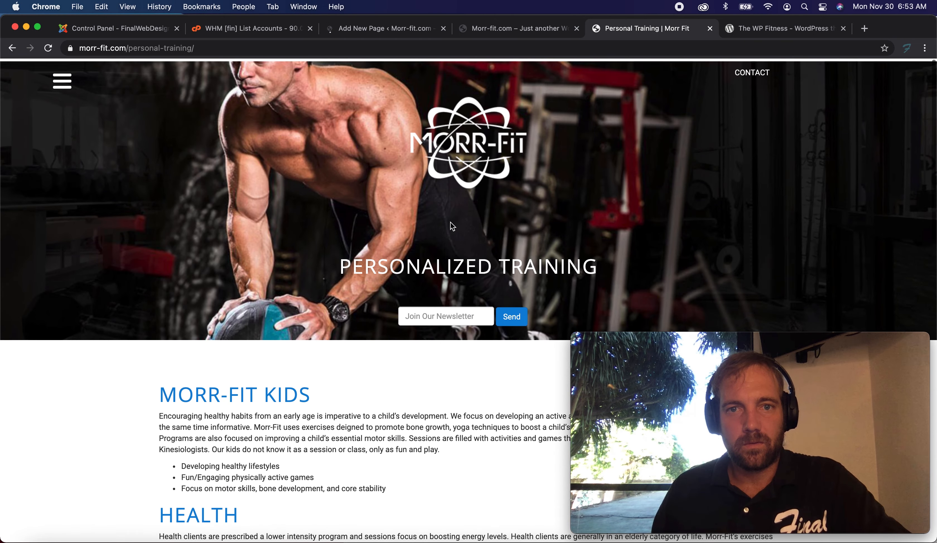
{"action": "left_click_drag", "start_coordinate": [339, 263], "coordinate": [598, 264]}
{"action": "key", "text": "super+c"}
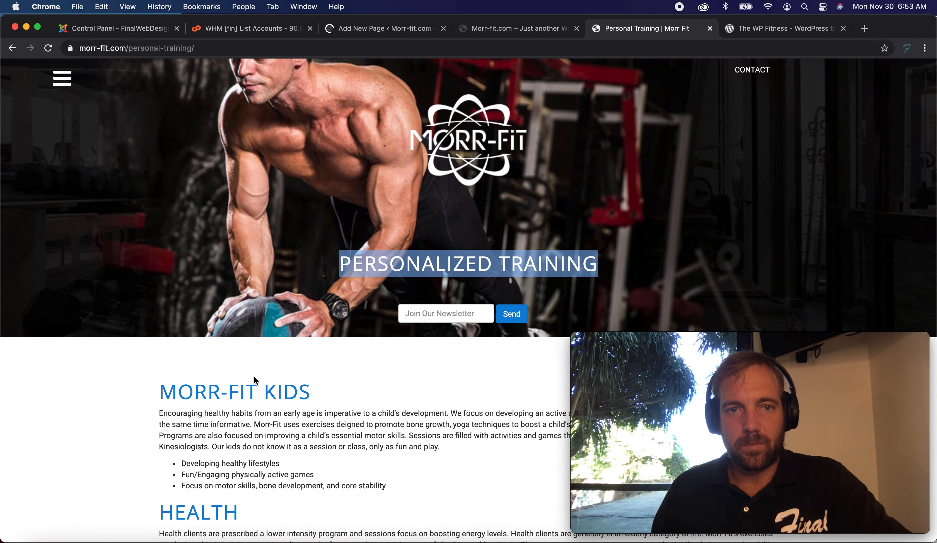
Select the live Personal Training page's body content, from the MORR-FIT KIDS heading to the end of the sections.
{"action": "scroll", "coordinate": [254, 378], "scroll_direction": "down", "scroll_amount": 15}
{"action": "left_click_drag", "start_coordinate": [276, 463], "coordinate": [163, 169]}
{"action": "scroll", "coordinate": [230, 304], "scroll_direction": "up", "scroll_amount": 5}
{"action": "scroll", "coordinate": [160, 157], "scroll_direction": "up", "scroll_amount": 6}
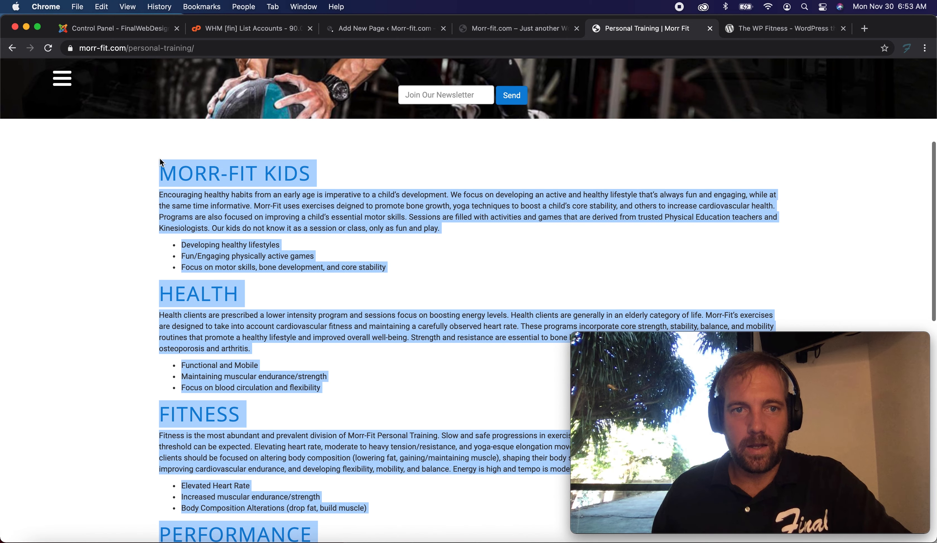
Return to the new page editor and title the page "Personal Training".
{"action": "left_click", "coordinate": [380, 32]}
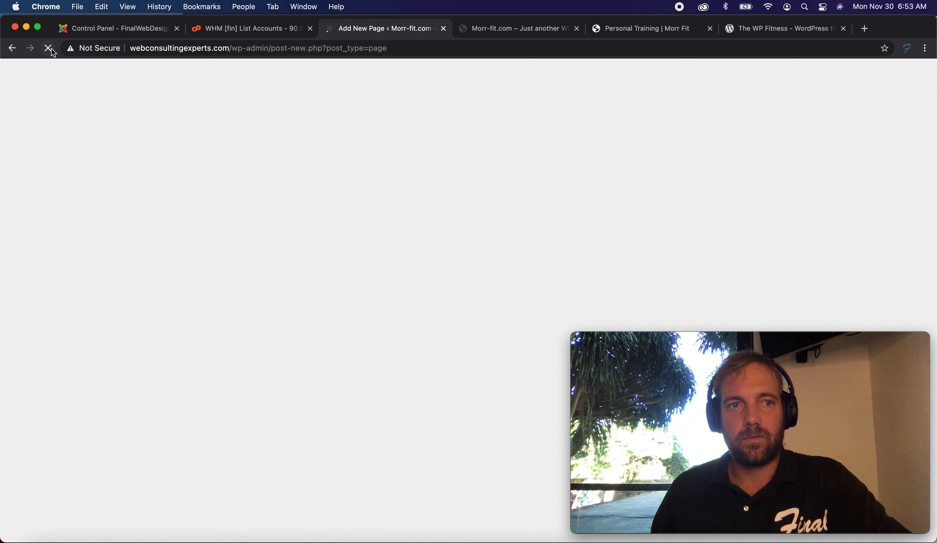
{"action": "left_click", "coordinate": [205, 50]}
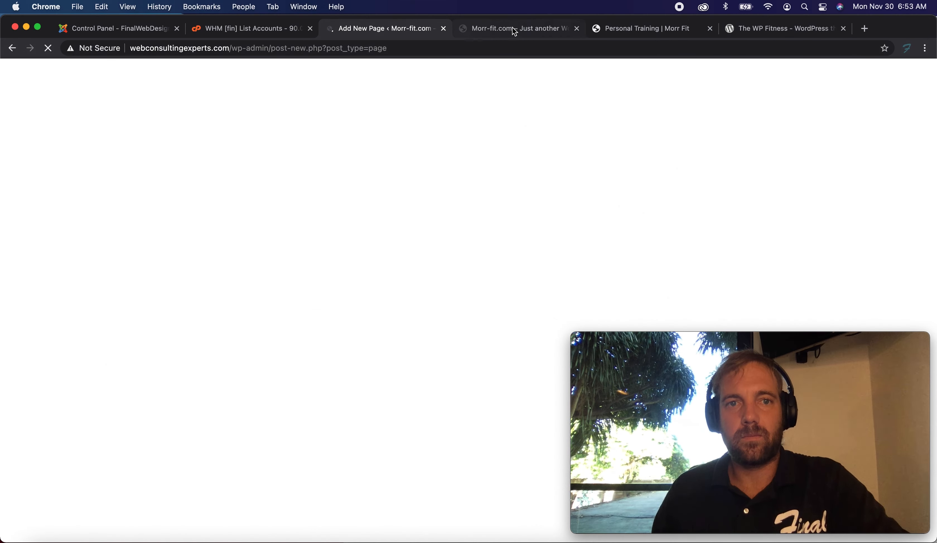
{"action": "left_click", "coordinate": [513, 29]}
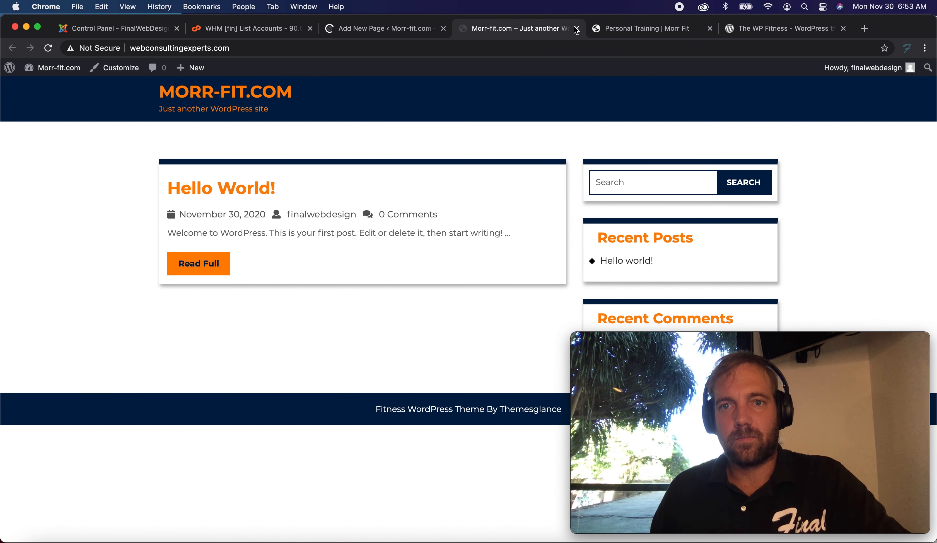
{"action": "left_click", "coordinate": [202, 96]}
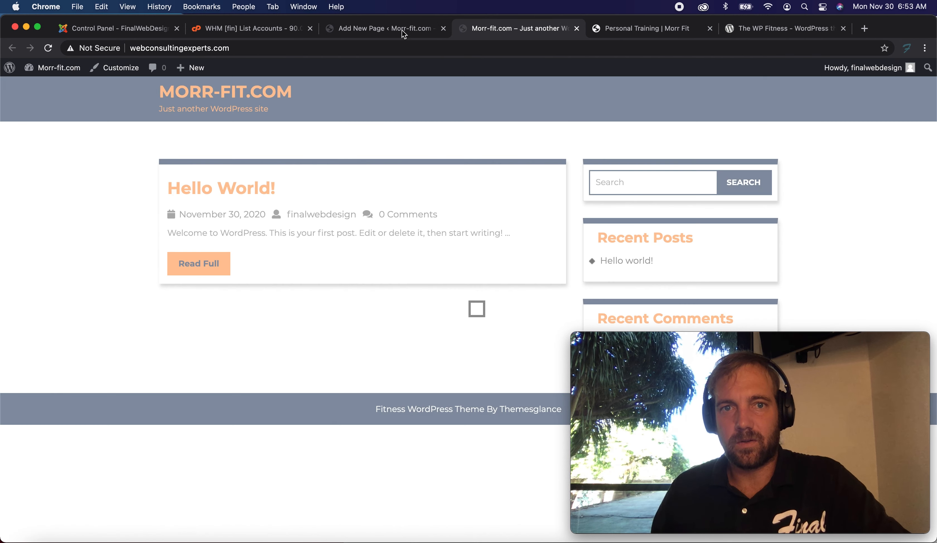
{"action": "left_click", "coordinate": [402, 29]}
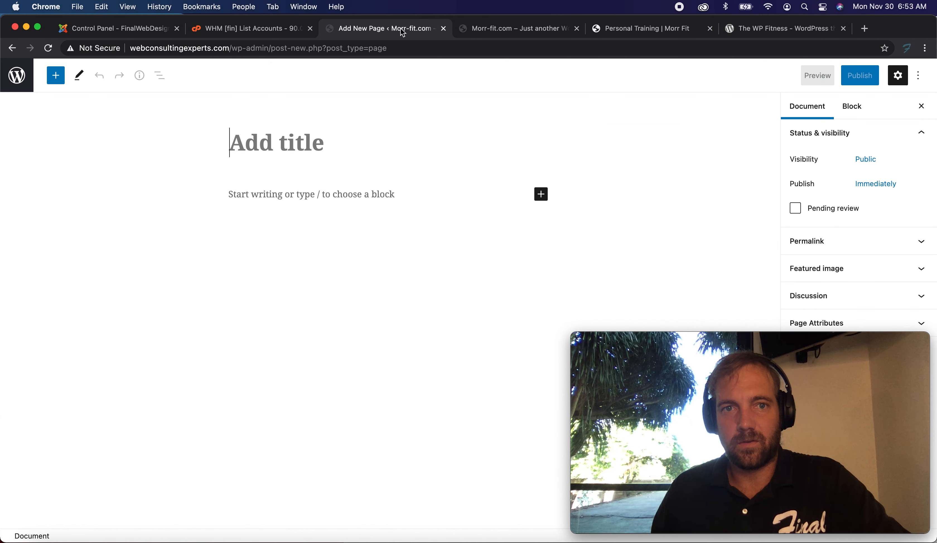
{"action": "left_click", "coordinate": [340, 121]}
{"action": "type", "text": "Personal Training"}
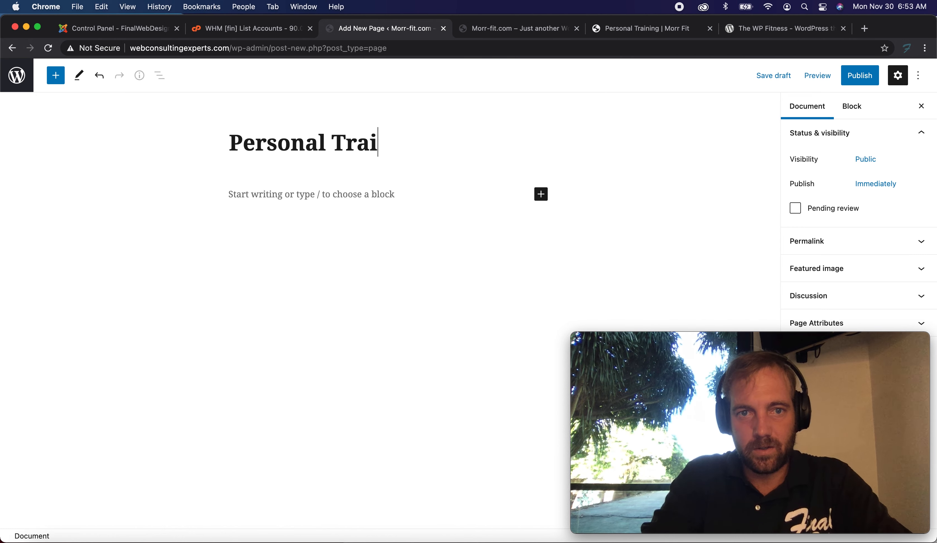
Paste the copied Personal Training content into the page body and review its headings.
{"action": "left_click", "coordinate": [249, 192]}
{"action": "key", "text": "super+v"}
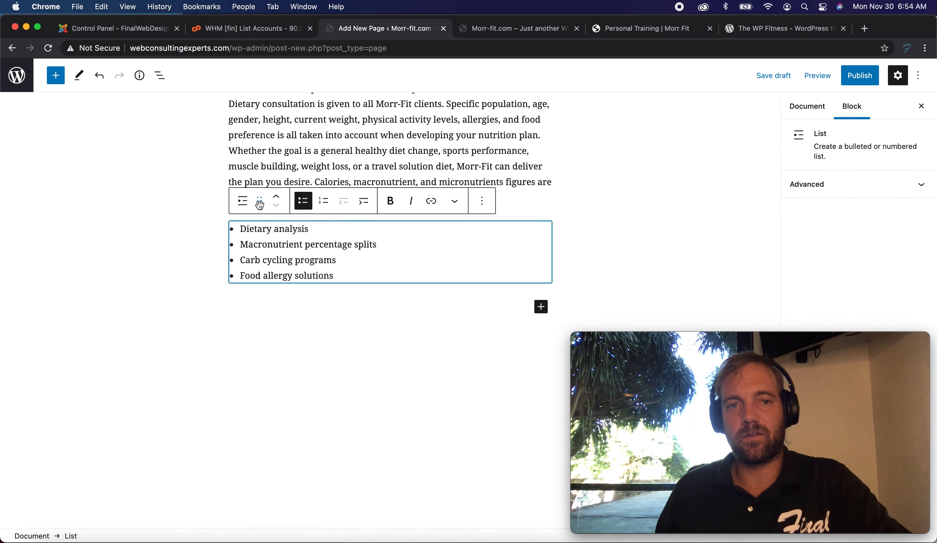
{"action": "scroll", "coordinate": [260, 205], "scroll_direction": "up", "scroll_amount": 10}
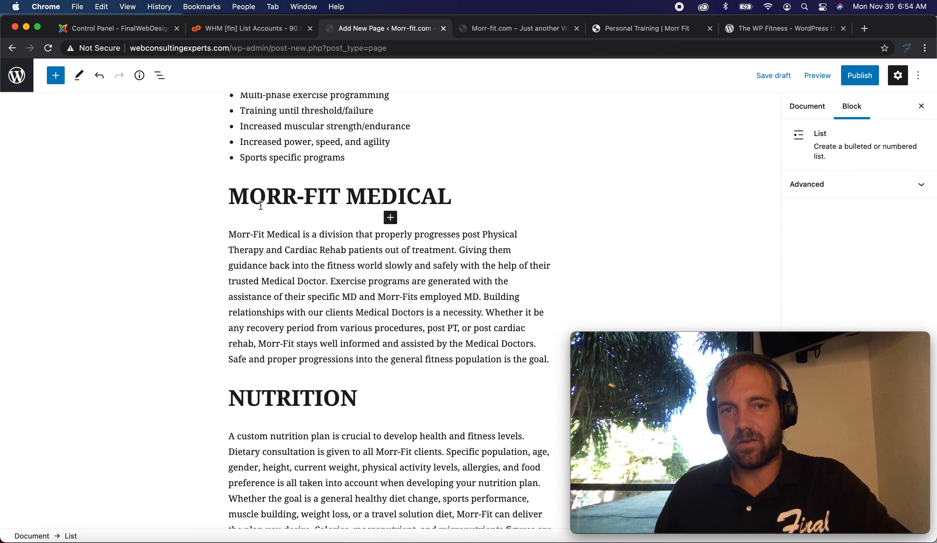
{"action": "scroll", "coordinate": [261, 205], "scroll_direction": "up", "scroll_amount": 7}
{"action": "left_click", "coordinate": [273, 191]}
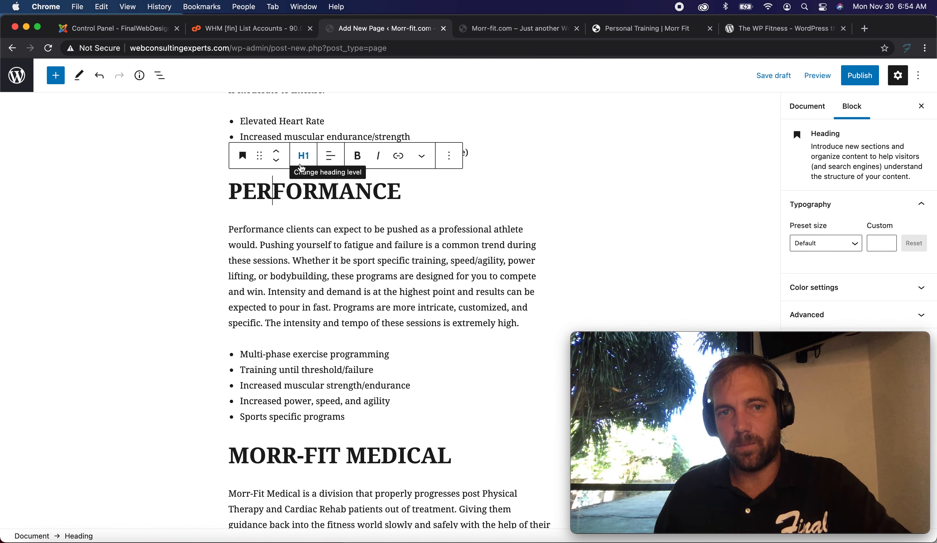
{"action": "left_click", "coordinate": [305, 265]}
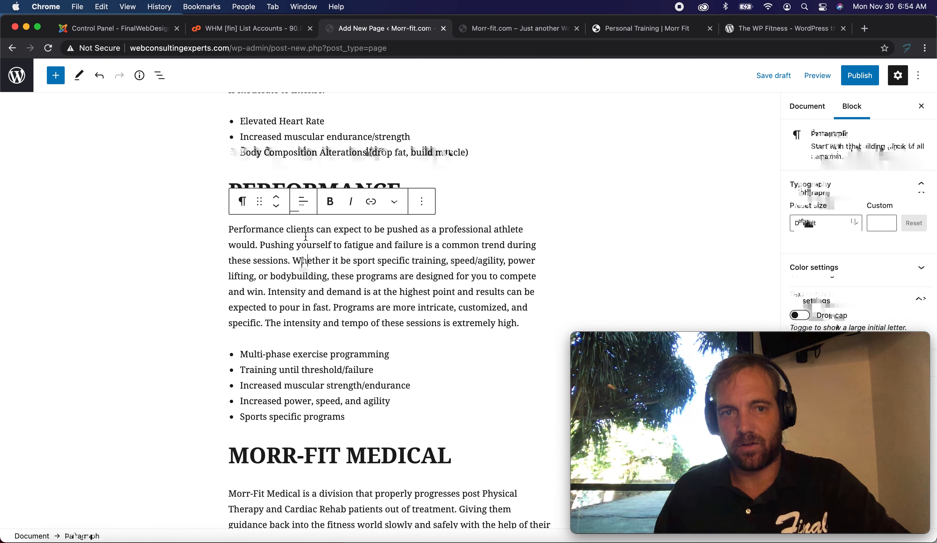
{"action": "scroll", "coordinate": [280, 289], "scroll_direction": "up", "scroll_amount": 3}
{"action": "scroll", "coordinate": [279, 289], "scroll_direction": "up", "scroll_amount": 15}
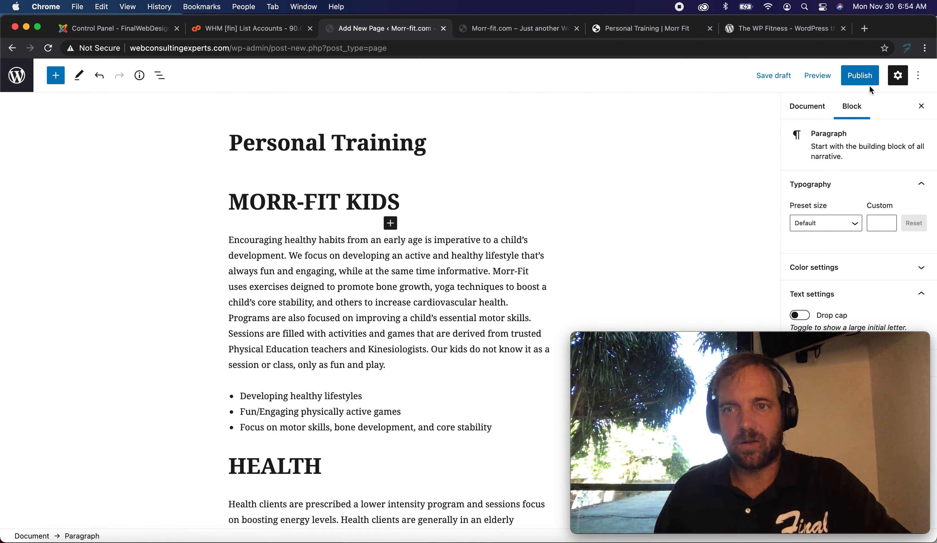
Publish the Personal Training page.
{"action": "left_click", "coordinate": [866, 83]}
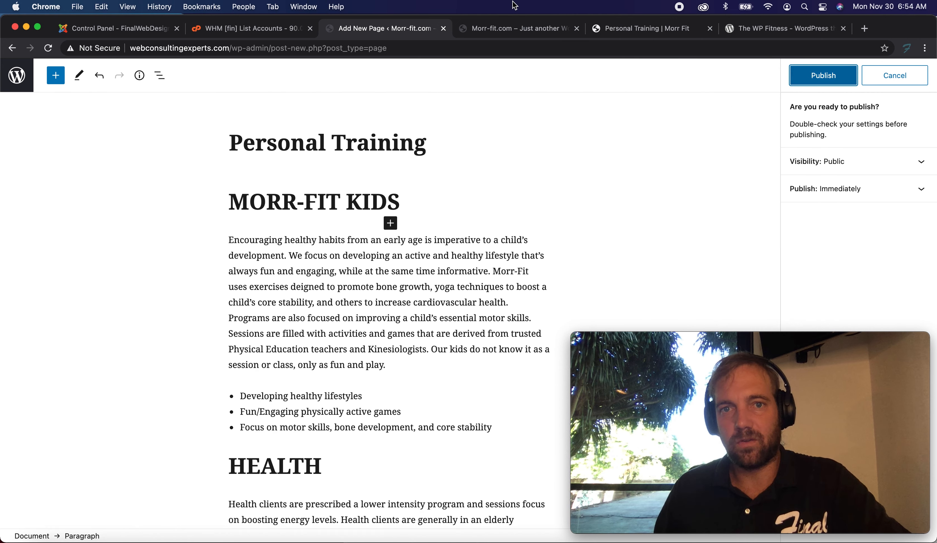
{"action": "left_click", "coordinate": [840, 77]}
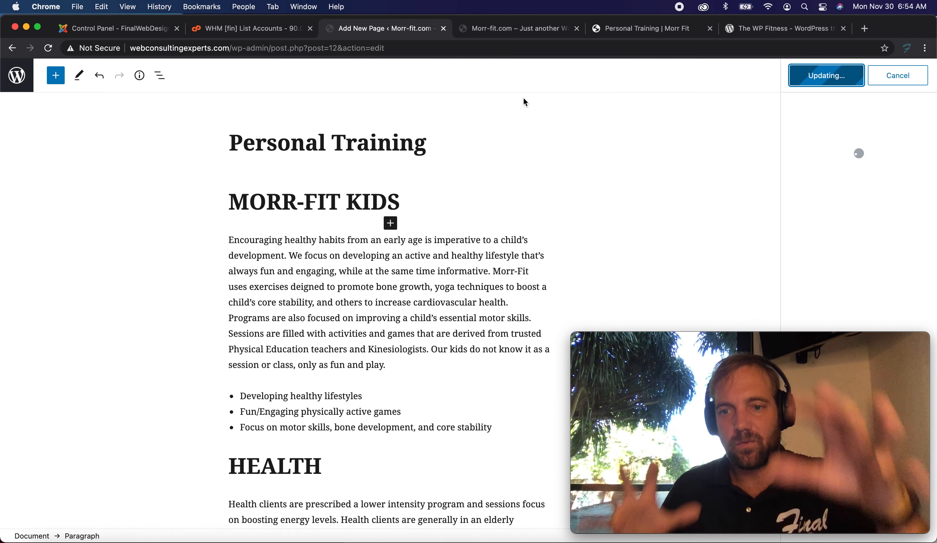
{"action": "left_click", "coordinate": [529, 26]}
Open the live site's Lux Coaching page from its navigation menu.
{"action": "left_click", "coordinate": [639, 29]}
{"action": "scroll", "coordinate": [261, 262], "scroll_direction": "up", "scroll_amount": 7}
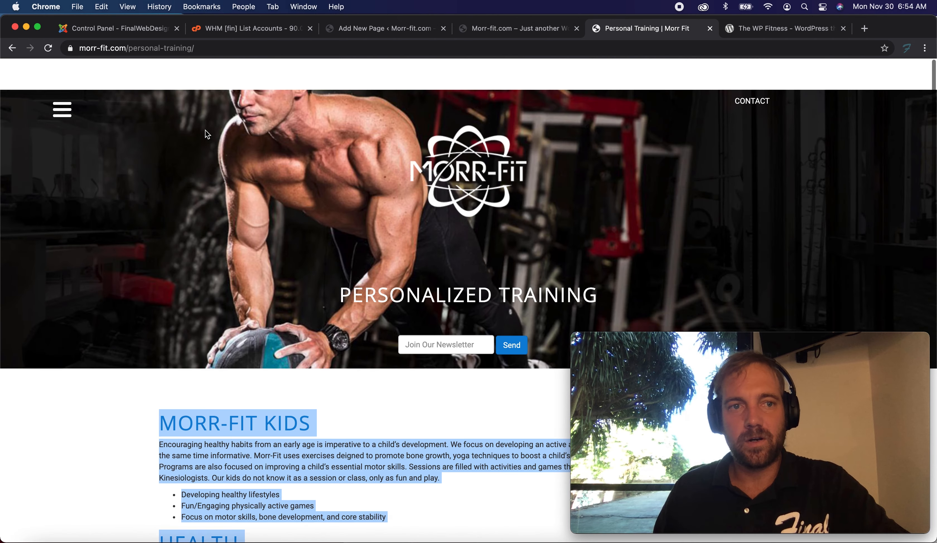
{"action": "left_click", "coordinate": [61, 78]}
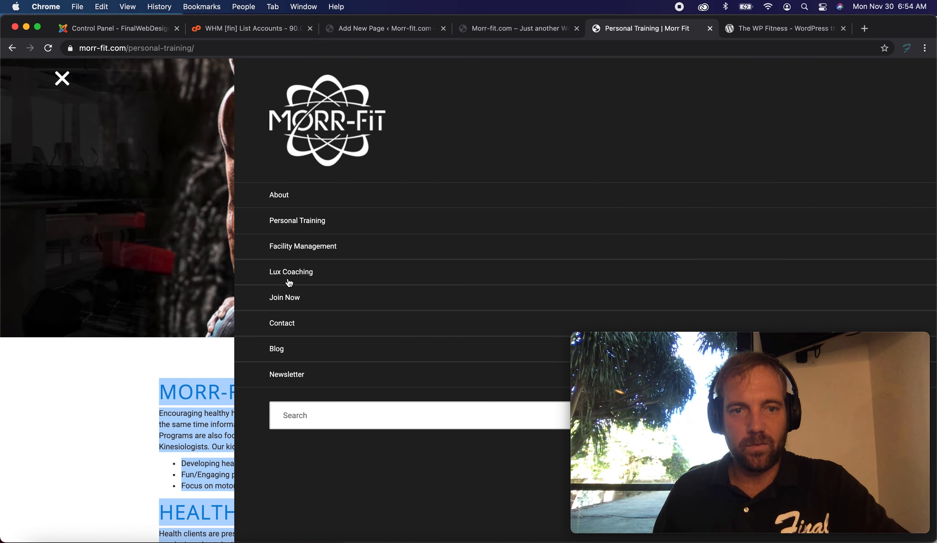
{"action": "left_click", "coordinate": [309, 277]}
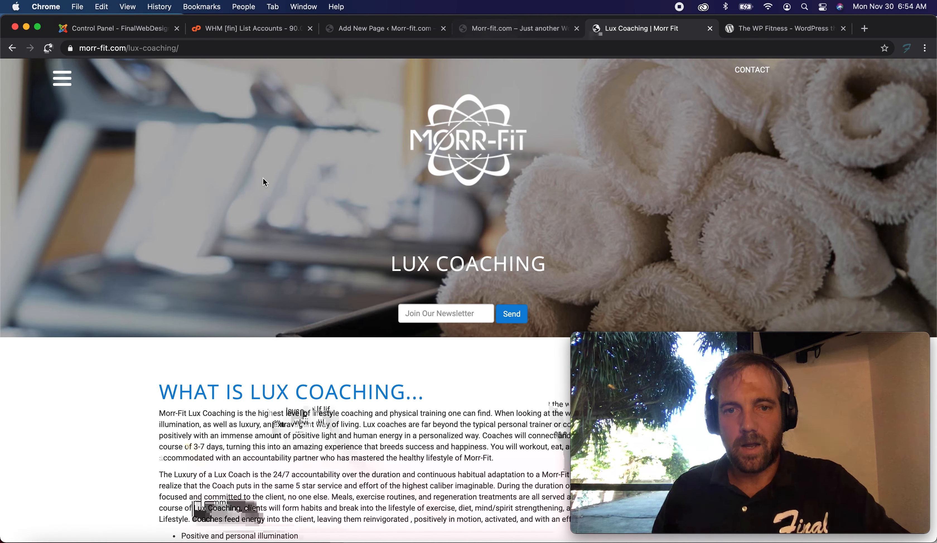
Select the Lux Coaching page's body content from the "What is Lux Coaching..." heading through the closing contact line.
{"action": "scroll", "coordinate": [263, 178], "scroll_direction": "down", "scroll_amount": 5}
{"action": "scroll", "coordinate": [263, 178], "scroll_direction": "down", "scroll_amount": 7}
{"action": "scroll", "coordinate": [438, 338], "scroll_direction": "up", "scroll_amount": 2}
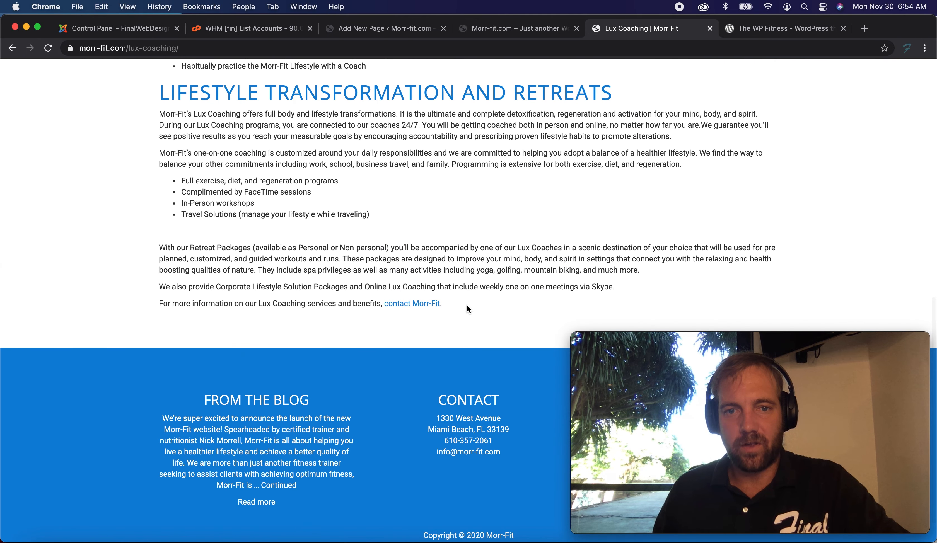
{"action": "left_click_drag", "start_coordinate": [467, 305], "coordinate": [157, 244]}
{"action": "scroll", "coordinate": [309, 211], "scroll_direction": "up", "scroll_amount": 8}
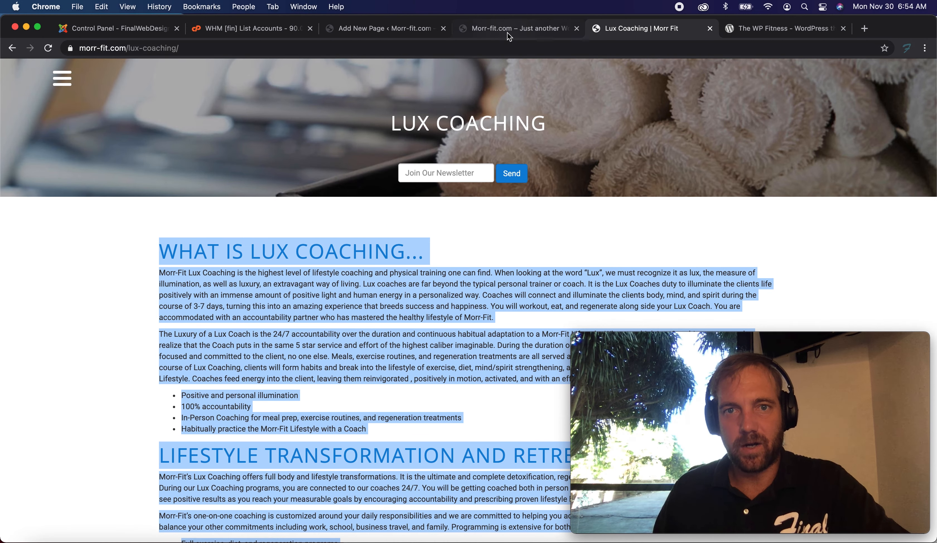
{"action": "left_click", "coordinate": [507, 32]}
{"action": "left_click", "coordinate": [373, 29]}
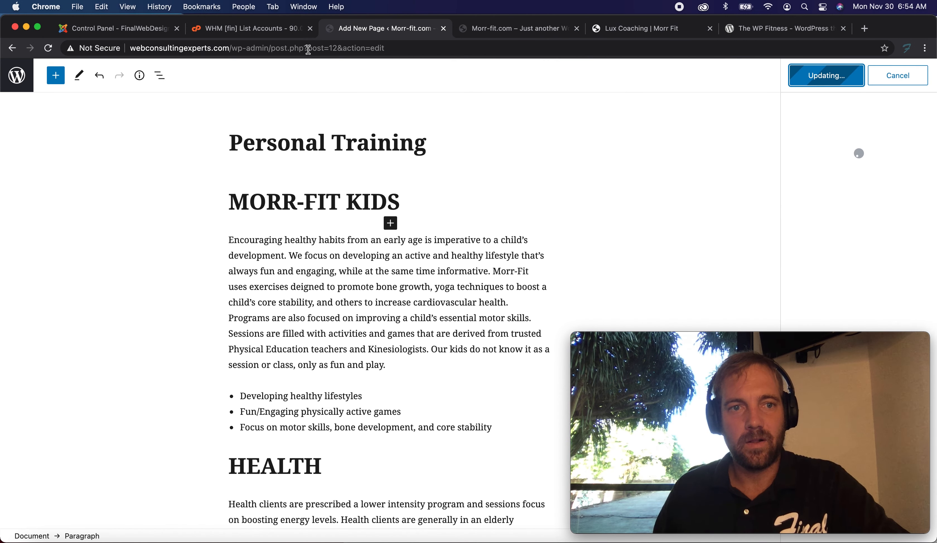
{"action": "left_click", "coordinate": [15, 82]}
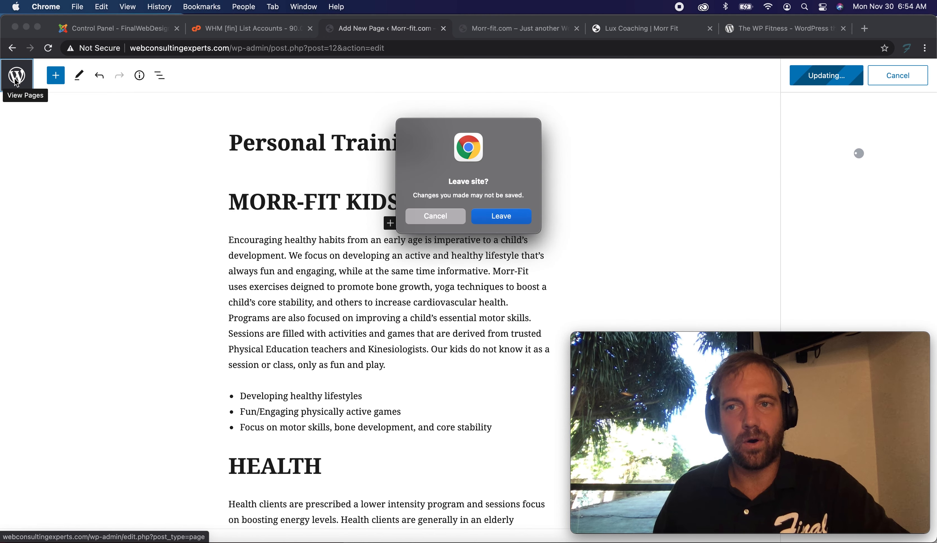
{"action": "left_click", "coordinate": [435, 216]}
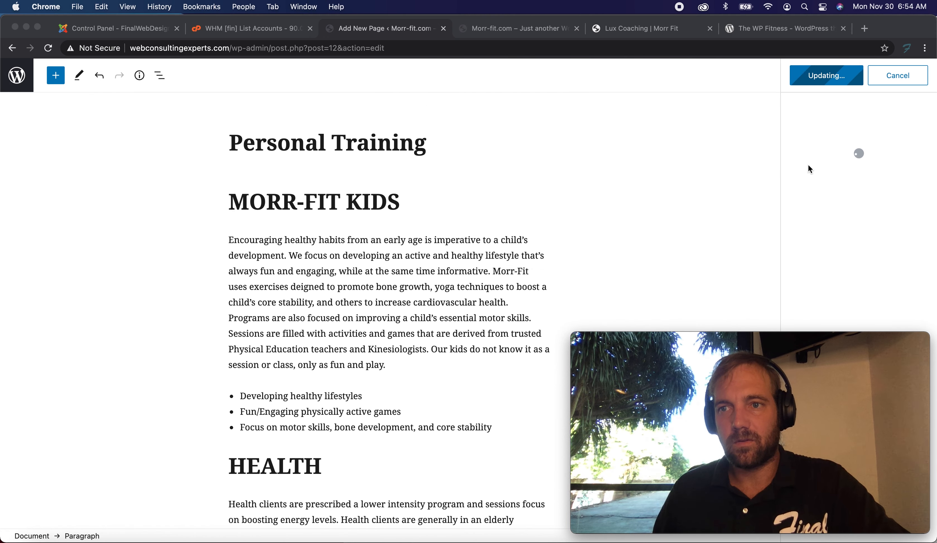
{"action": "left_click", "coordinate": [74, 113]}
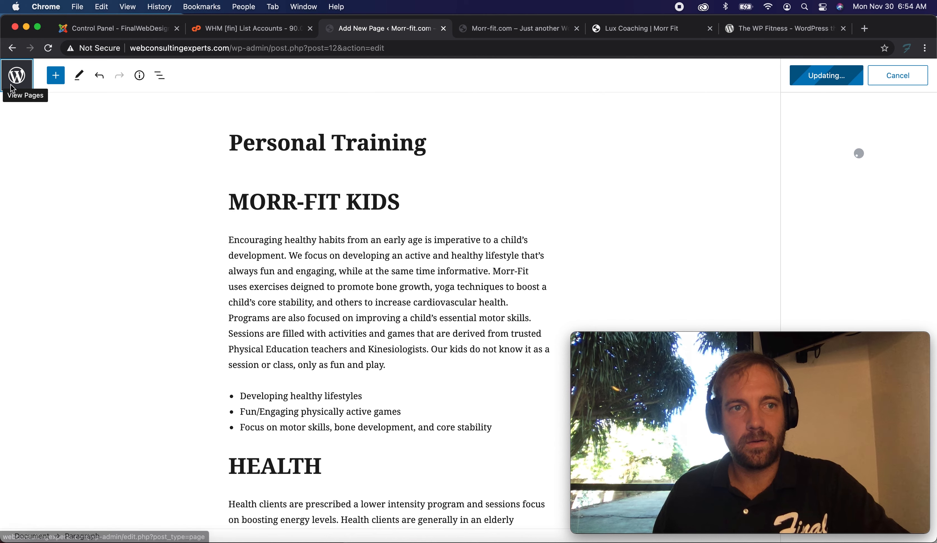
{"action": "left_click", "coordinate": [20, 85]}
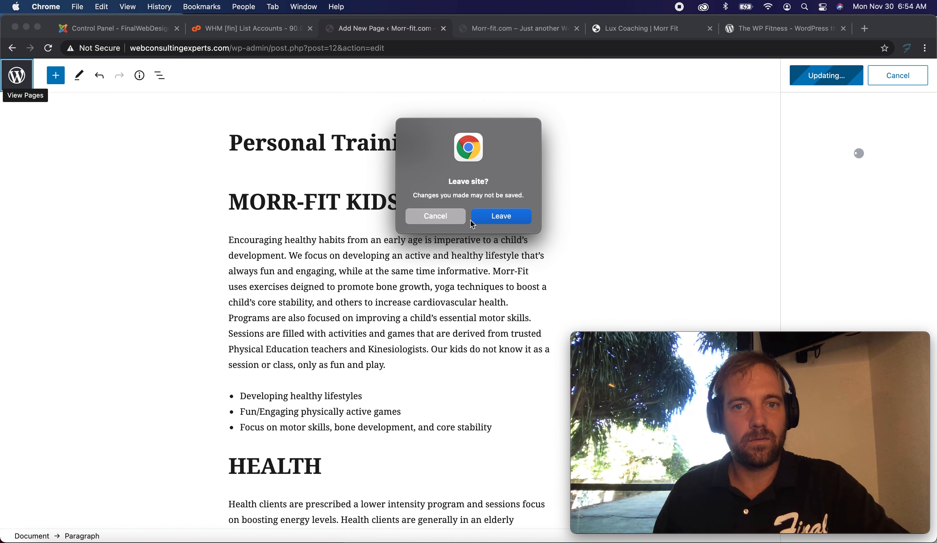
{"action": "left_click", "coordinate": [436, 221]}
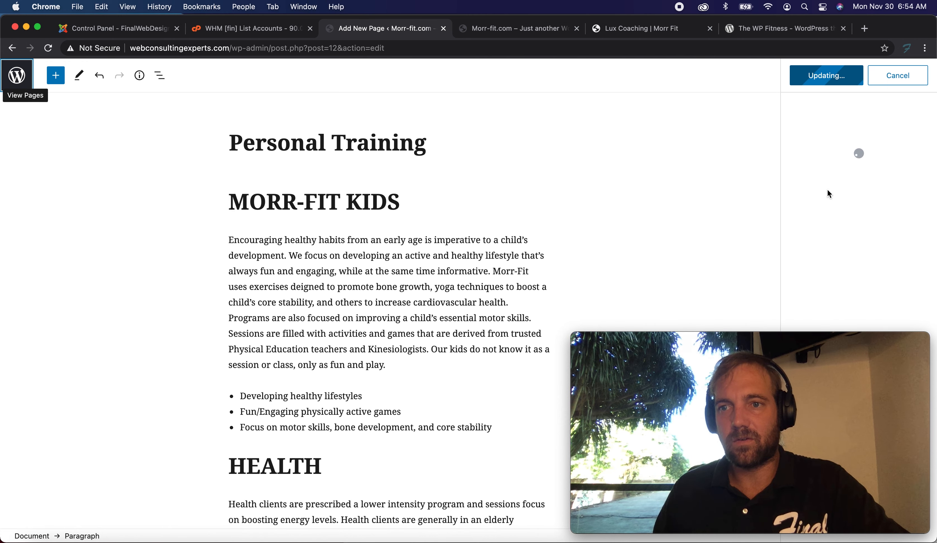
Reload the new site's front page and scroll through the Personal Training page in the editor.
{"action": "left_click", "coordinate": [494, 30]}
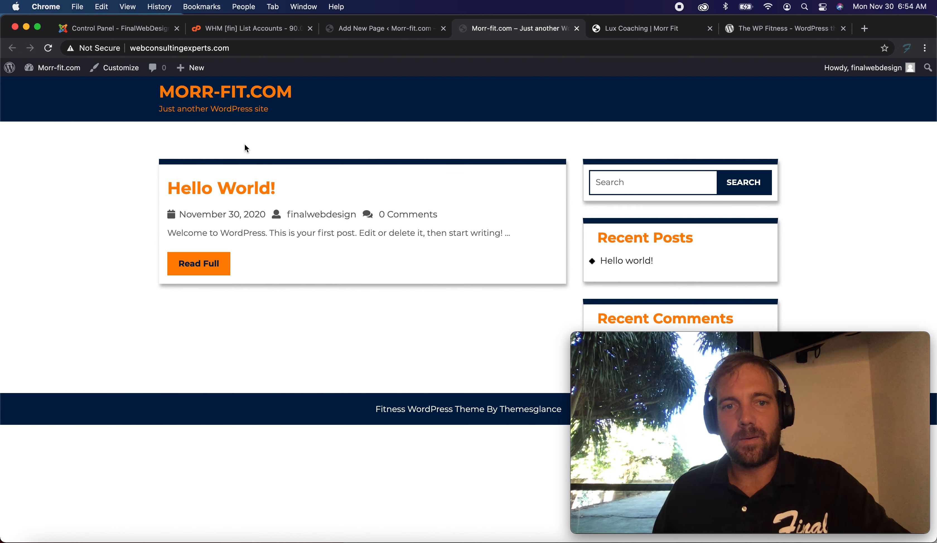
{"action": "left_click", "coordinate": [194, 98]}
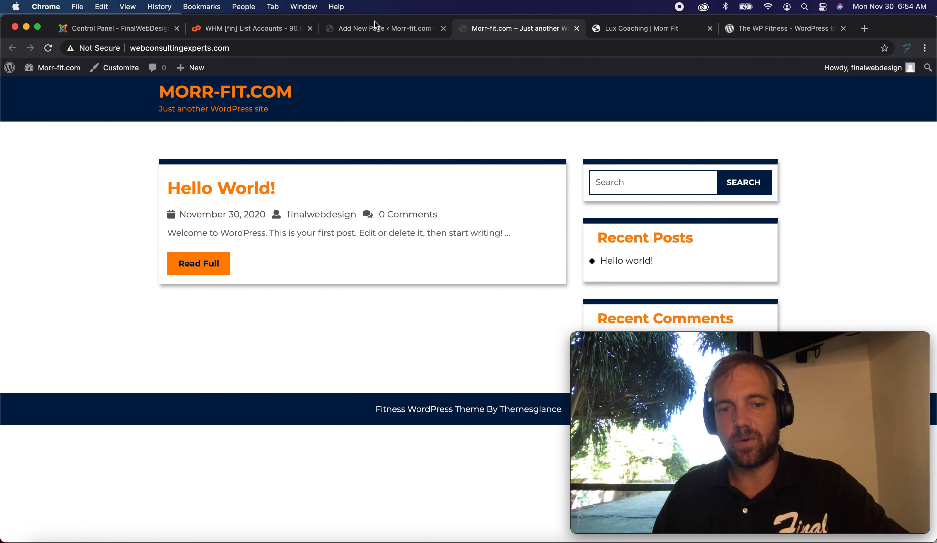
{"action": "left_click", "coordinate": [376, 31]}
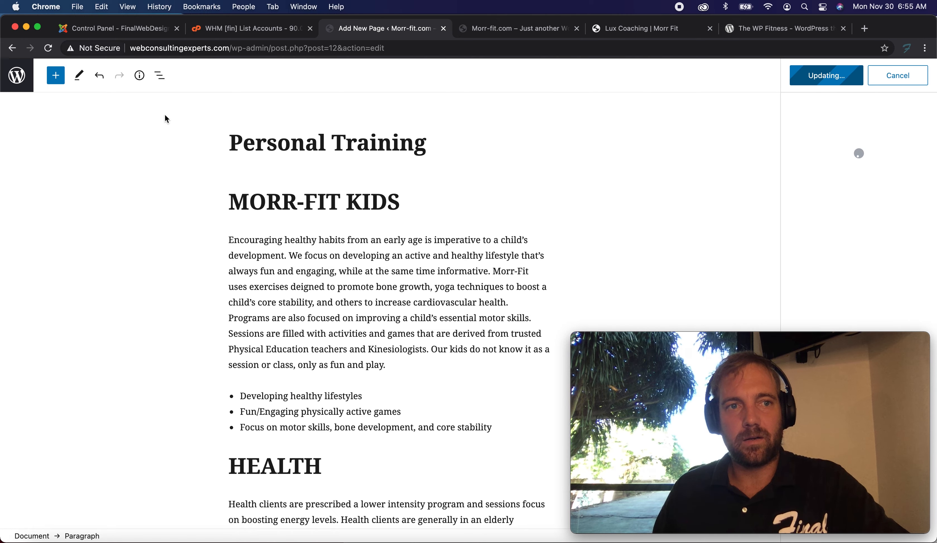
{"action": "scroll", "coordinate": [278, 176], "scroll_direction": "down", "scroll_amount": 5}
{"action": "scroll", "coordinate": [276, 171], "scroll_direction": "down", "scroll_amount": 10}
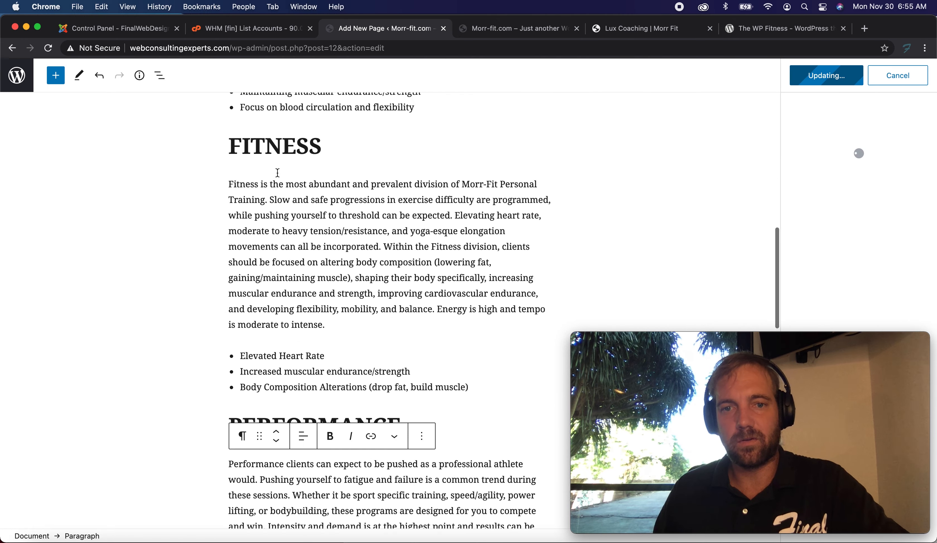
{"action": "scroll", "coordinate": [115, 178], "scroll_direction": "up", "scroll_amount": 15}
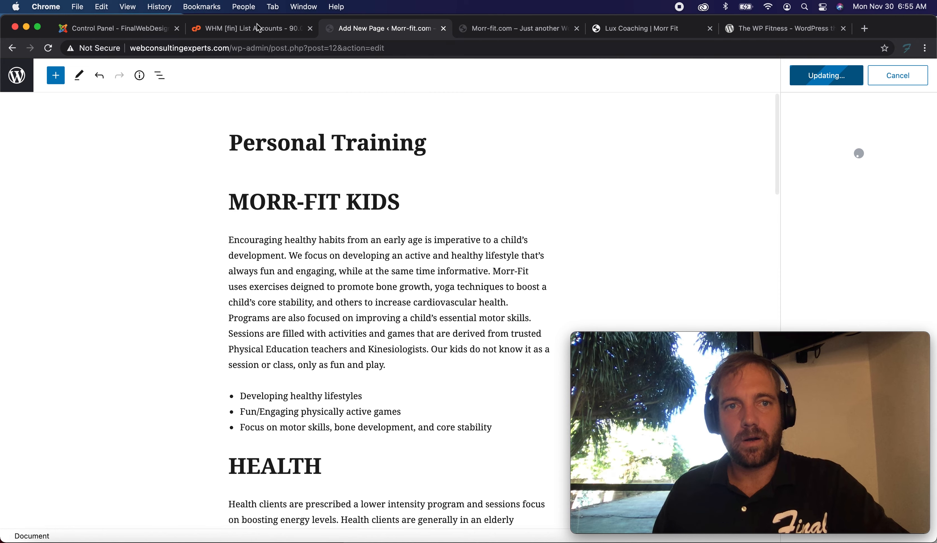
Close the WHM List Accounts tab.
{"action": "left_click", "coordinate": [248, 29]}
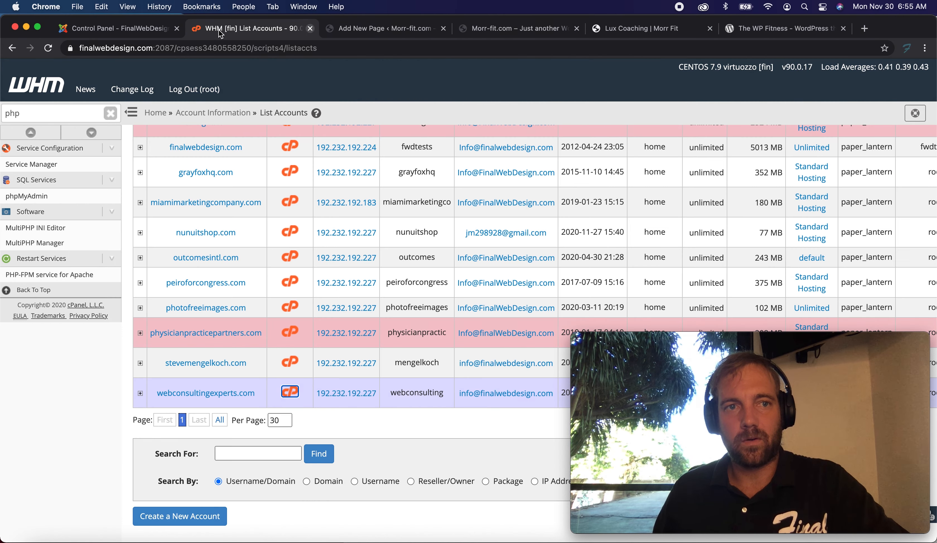
{"action": "key", "text": "super+w"}
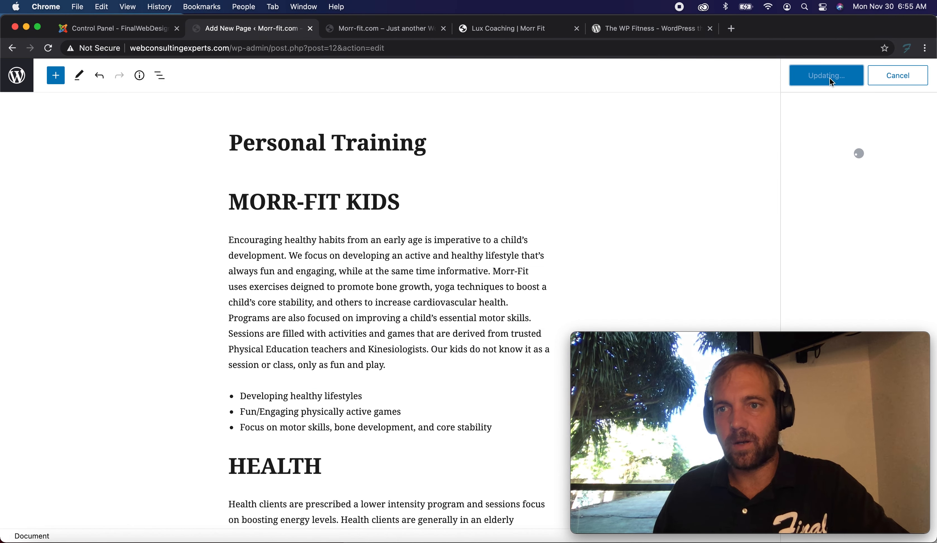
Open The WP Fitness theme's Preview in a new tab and return to the new site's front page.
{"action": "left_click", "coordinate": [648, 29]}
{"action": "scroll", "coordinate": [492, 143], "scroll_direction": "down", "scroll_amount": 3}
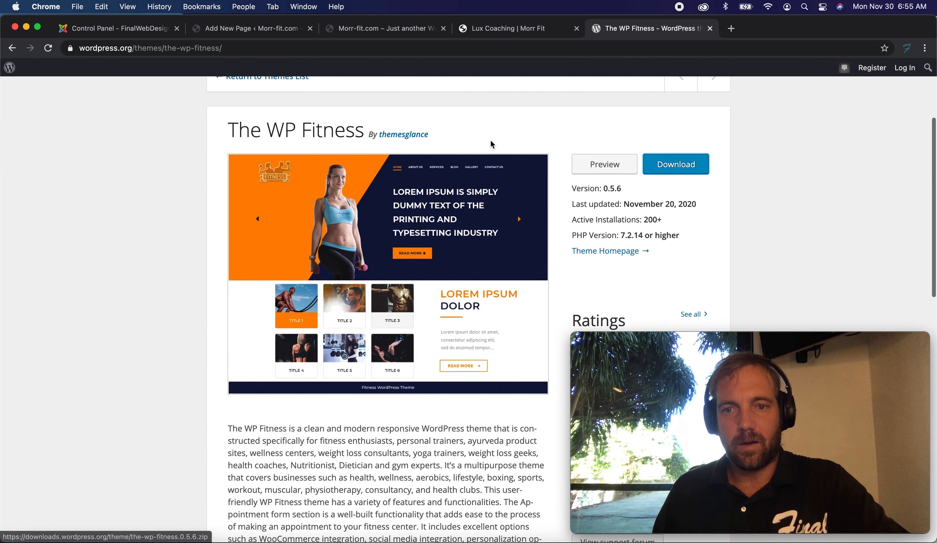
{"action": "double_click", "coordinate": [605, 165]}
{"action": "right_click", "coordinate": [605, 165]}
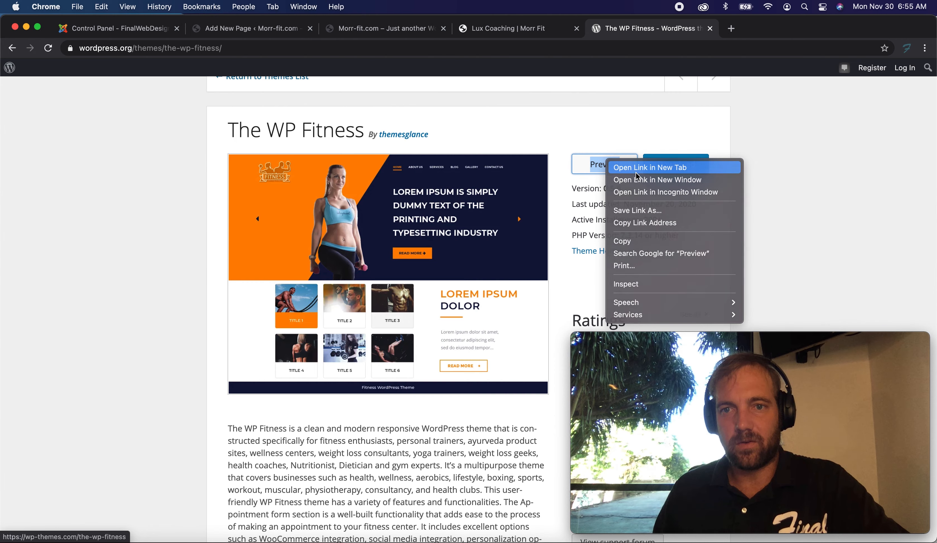
{"action": "left_click", "coordinate": [639, 170]}
{"action": "left_click", "coordinate": [395, 28]}
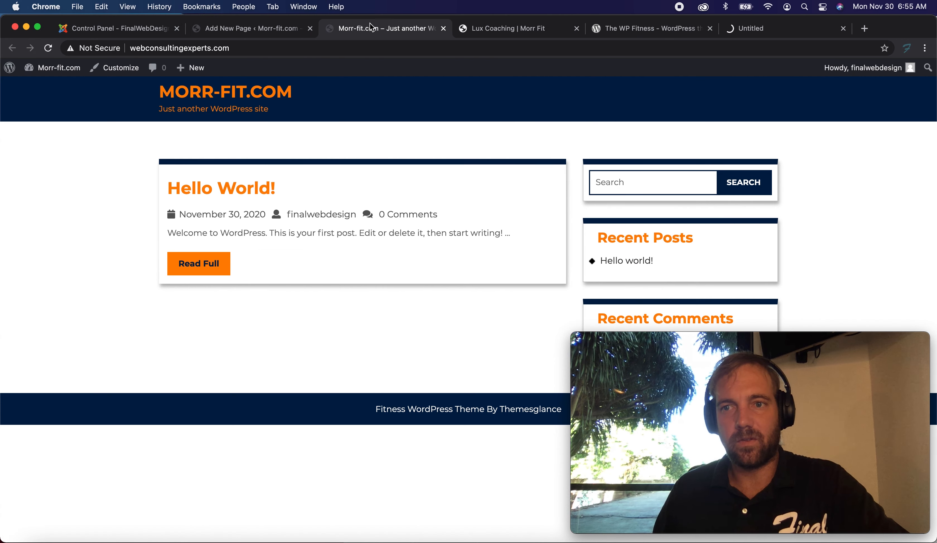
Go from the Personal Training editor back to the pages list and start a new page.
{"action": "left_click", "coordinate": [236, 27]}
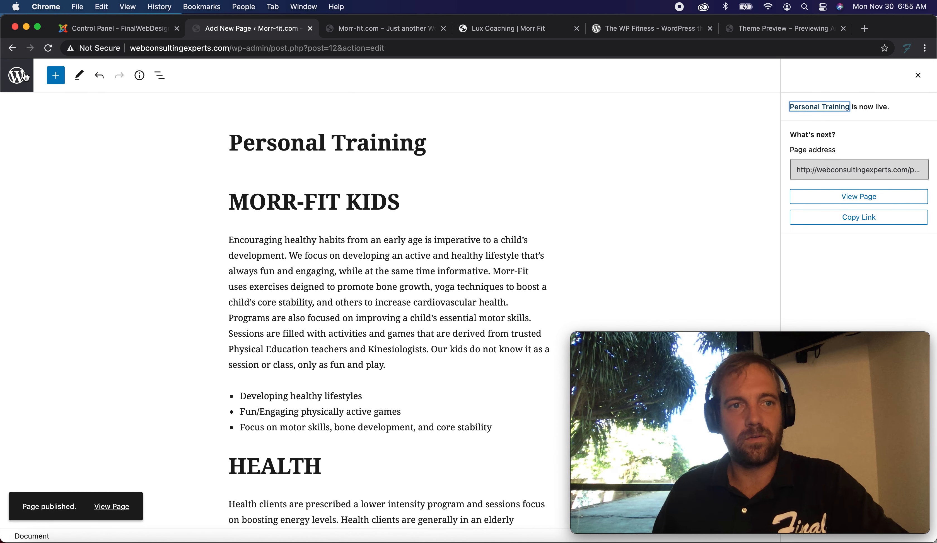
{"action": "left_click", "coordinate": [41, 87]}
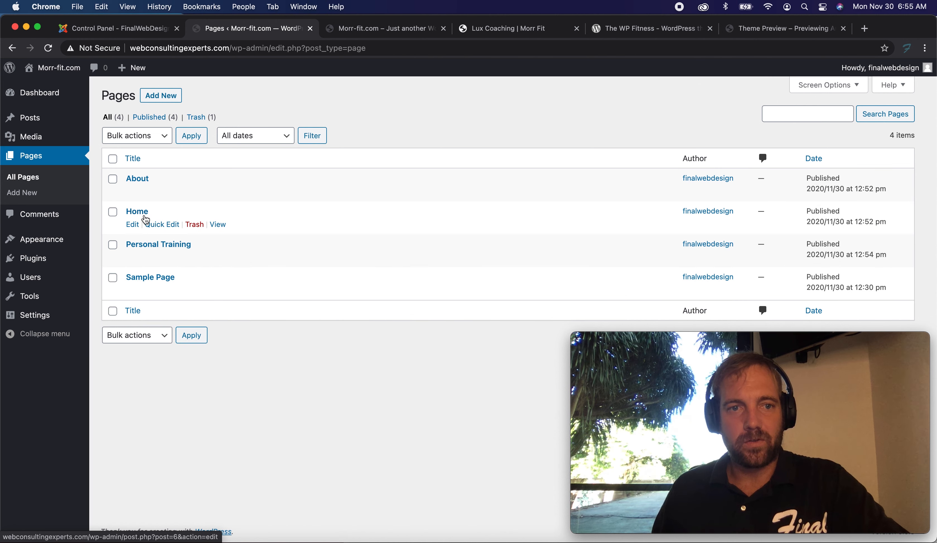
{"action": "left_click", "coordinate": [163, 96]}
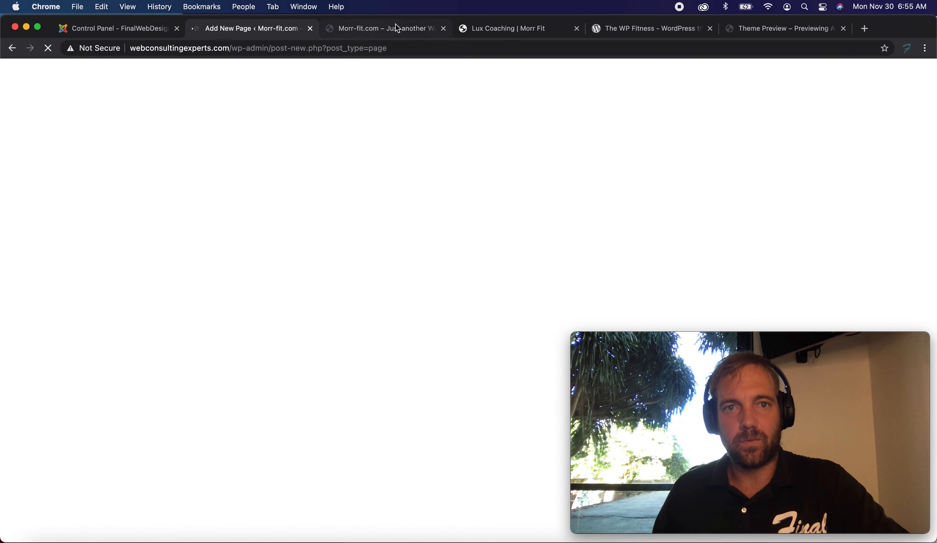
Look over the new site's front page, the theme preview and the live Lux Coaching page.
{"action": "left_click", "coordinate": [398, 29]}
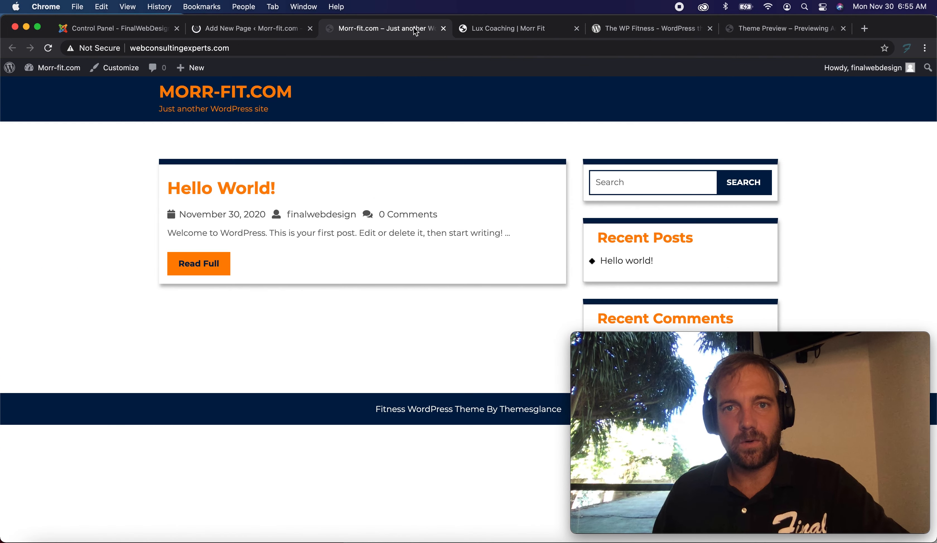
{"action": "left_click", "coordinate": [667, 28]}
{"action": "left_click", "coordinate": [777, 28]}
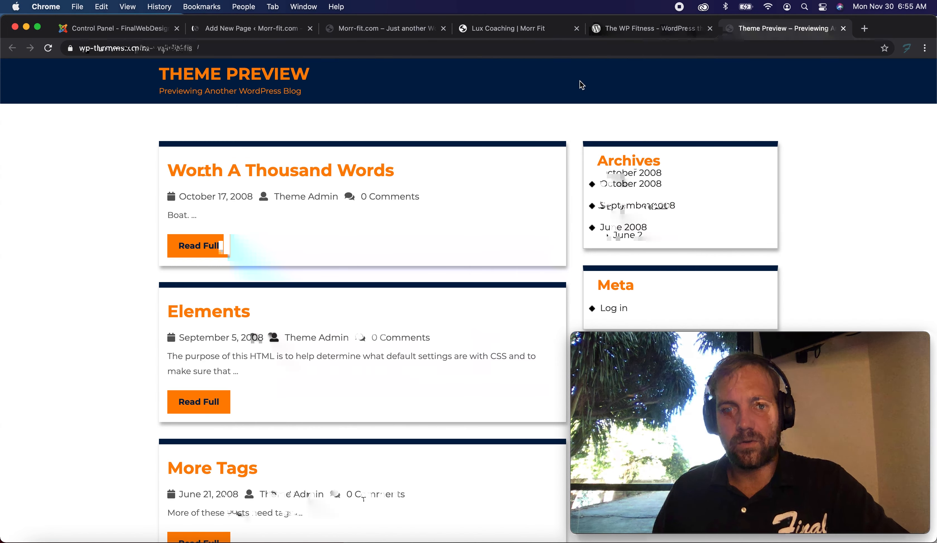
{"action": "scroll", "coordinate": [580, 81], "scroll_direction": "down", "scroll_amount": 10}
{"action": "scroll", "coordinate": [581, 83], "scroll_direction": "up", "scroll_amount": 10}
{"action": "left_click", "coordinate": [482, 29]}
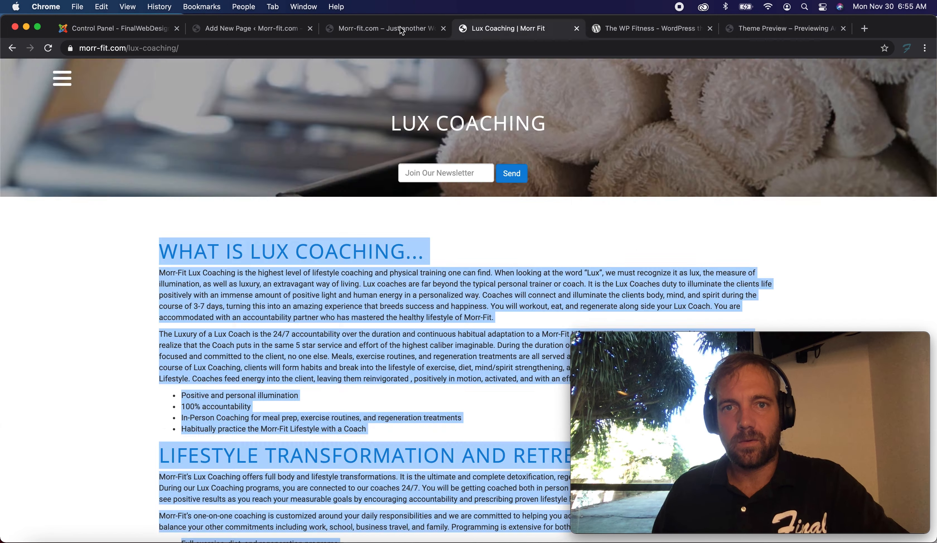
{"action": "left_click", "coordinate": [406, 30]}
{"action": "left_click", "coordinate": [511, 32]}
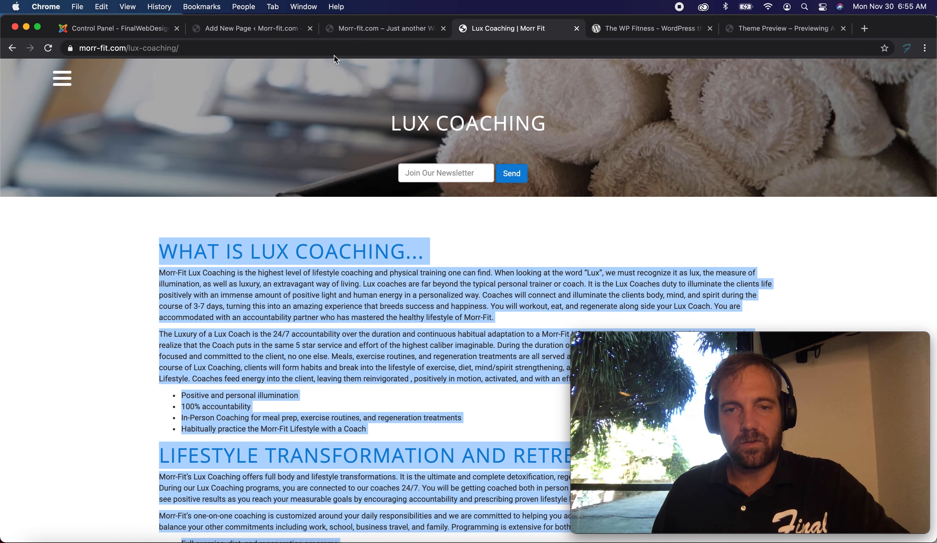
{"action": "left_click", "coordinate": [332, 34]}
Create a page titled Lux Coaching, paste the copied Lux Coaching content into its body, and publish it.
{"action": "left_click", "coordinate": [246, 30]}
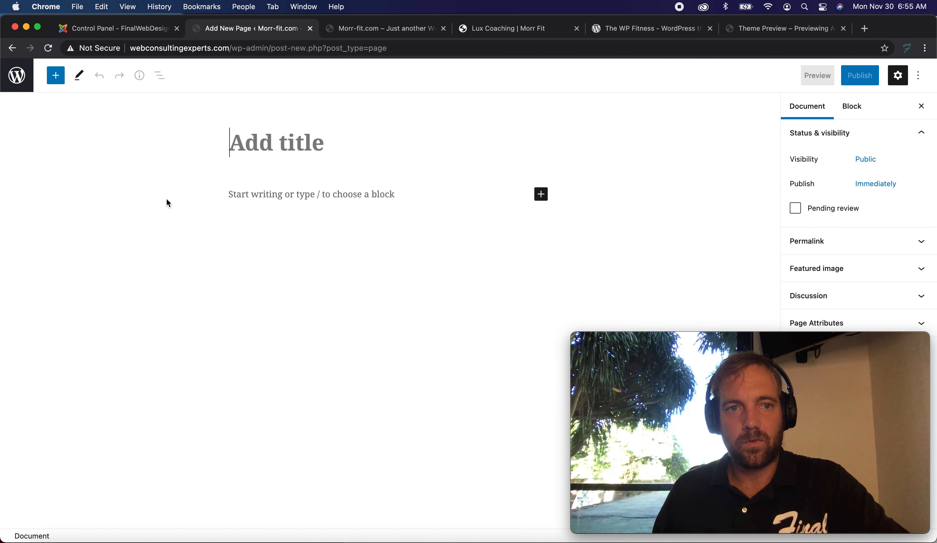
{"action": "type", "text": "Lux Coaching"}
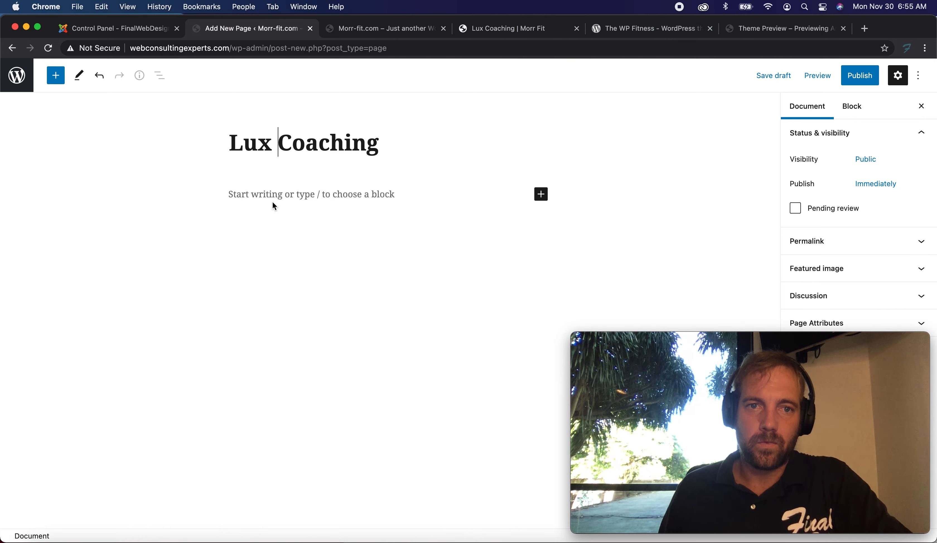
{"action": "left_click", "coordinate": [278, 192]}
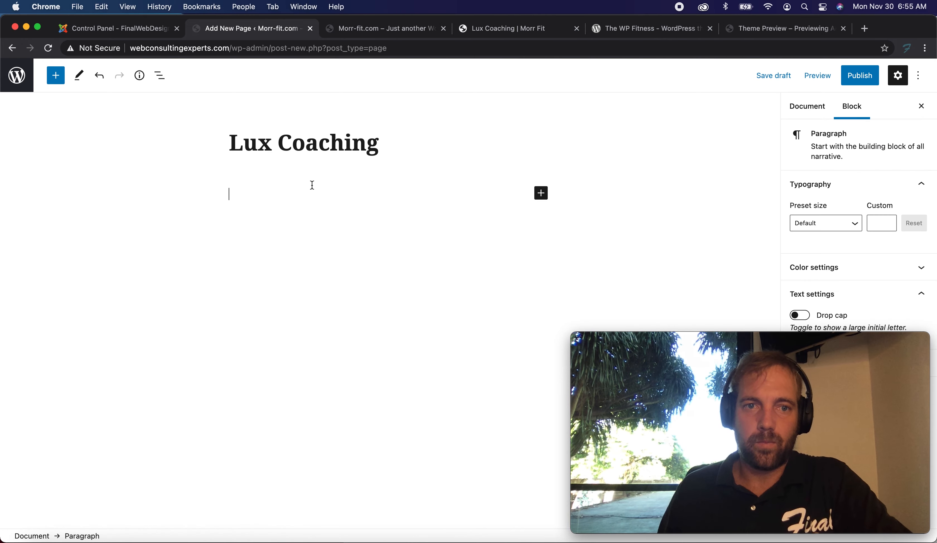
{"action": "key", "text": "super+v"}
{"action": "scroll", "coordinate": [314, 184], "scroll_direction": "up", "scroll_amount": 15}
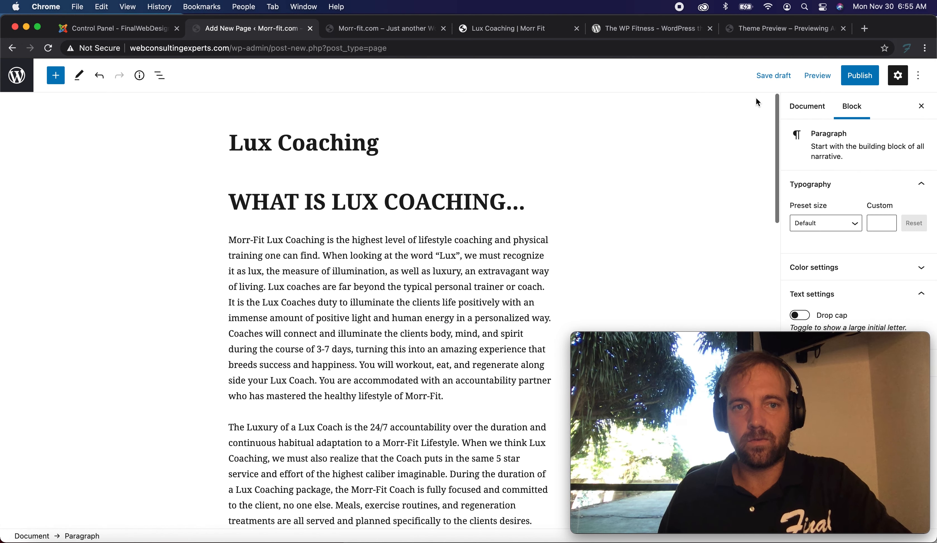
{"action": "left_click", "coordinate": [857, 83]}
{"action": "left_click", "coordinate": [845, 83]}
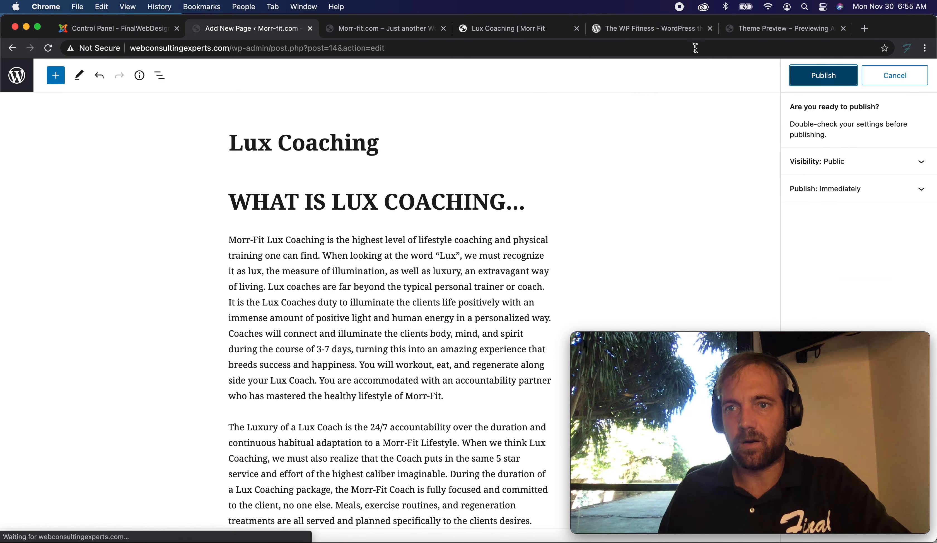
Open the live site's Contact page from its menu and scroll through the contact form and footer.
{"action": "left_click", "coordinate": [535, 32]}
{"action": "scroll", "coordinate": [446, 128], "scroll_direction": "up", "scroll_amount": 5}
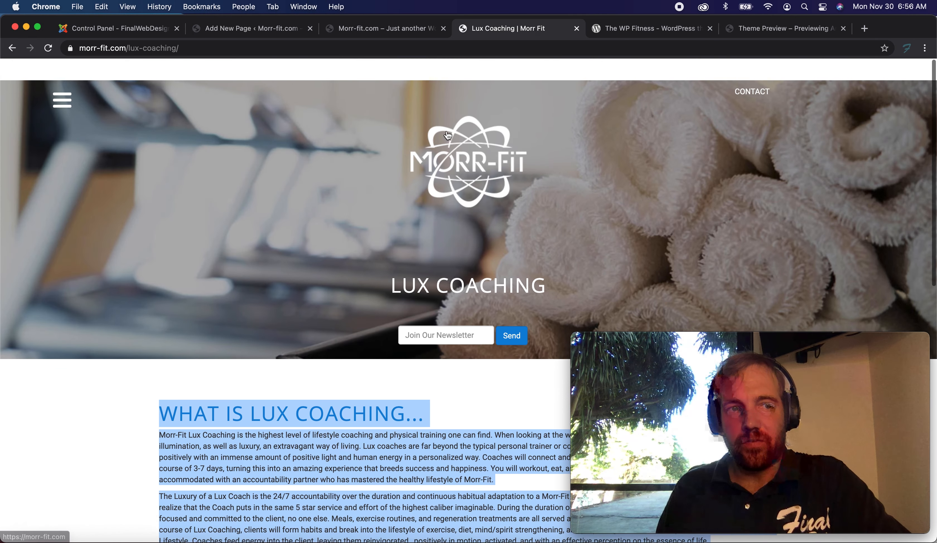
{"action": "left_click", "coordinate": [61, 79]}
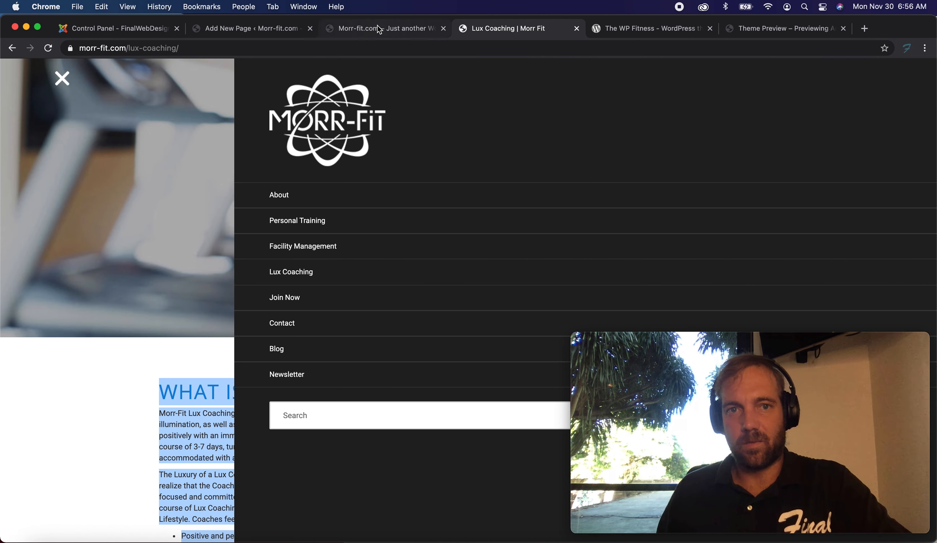
{"action": "left_click", "coordinate": [282, 324]}
{"action": "scroll", "coordinate": [131, 168], "scroll_direction": "down", "scroll_amount": 5}
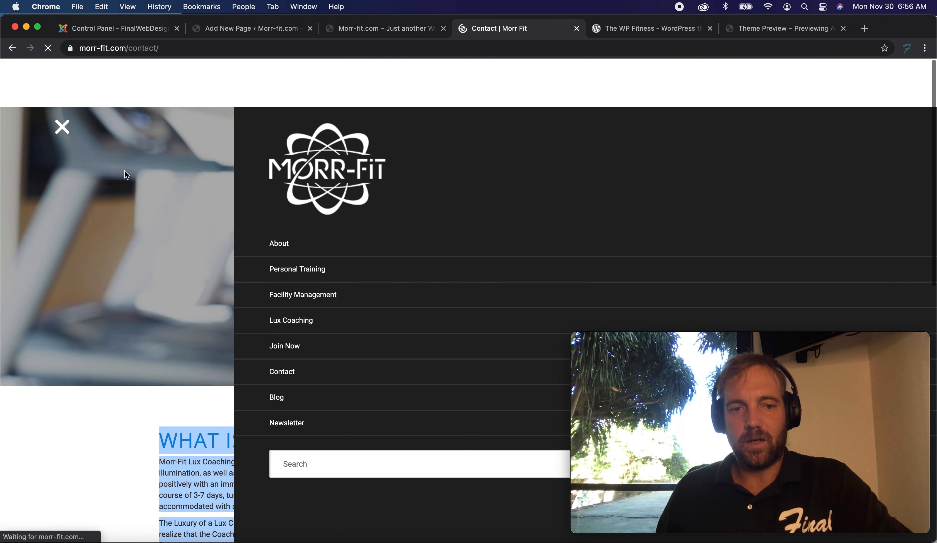
{"action": "scroll", "coordinate": [277, 156], "scroll_direction": "down", "scroll_amount": 5}
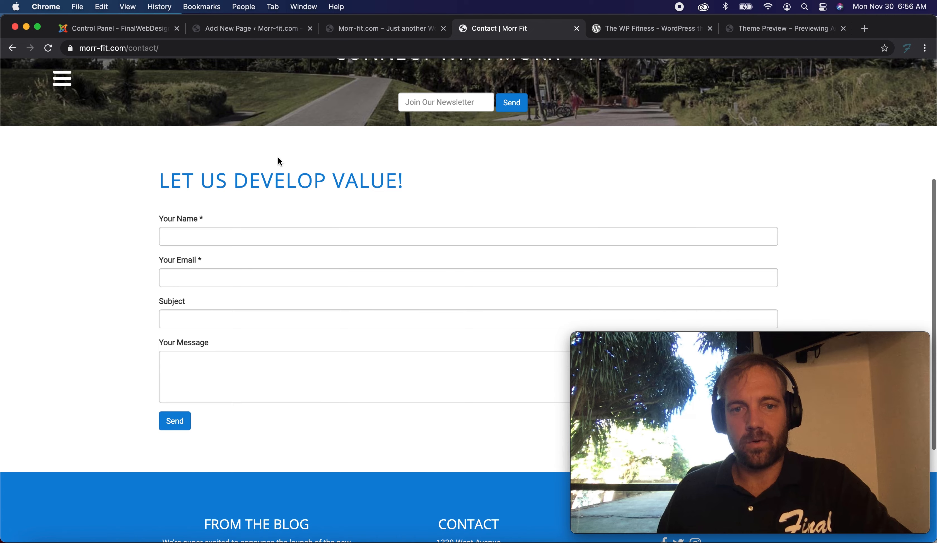
{"action": "scroll", "coordinate": [281, 159], "scroll_direction": "down", "scroll_amount": 5}
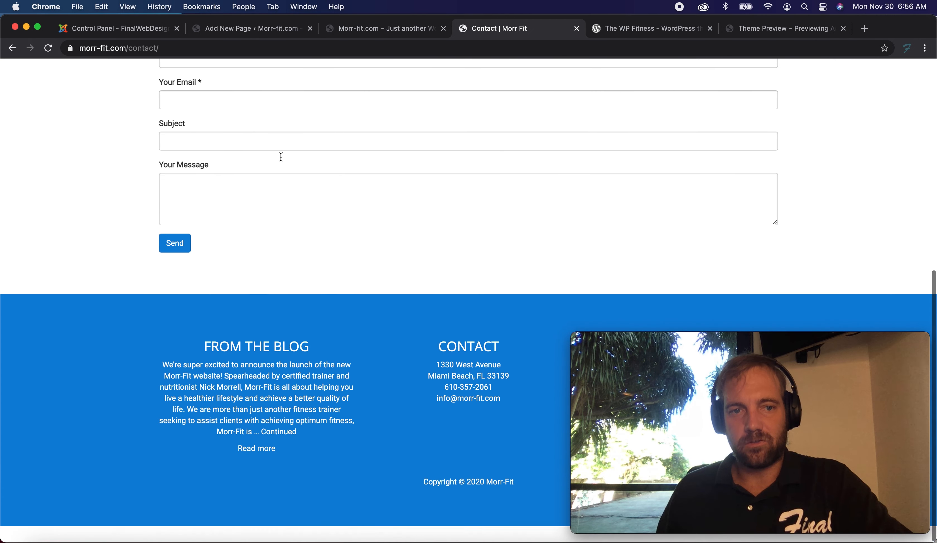
{"action": "scroll", "coordinate": [282, 157], "scroll_direction": "up", "scroll_amount": 15}
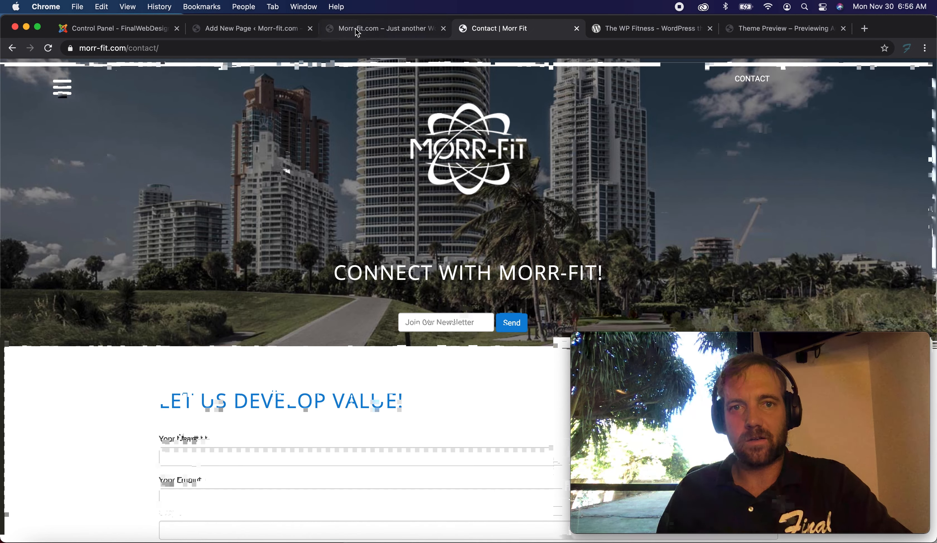
Return to the dashboard's pages list and start another new page.
{"action": "left_click", "coordinate": [357, 32]}
{"action": "left_click", "coordinate": [252, 25]}
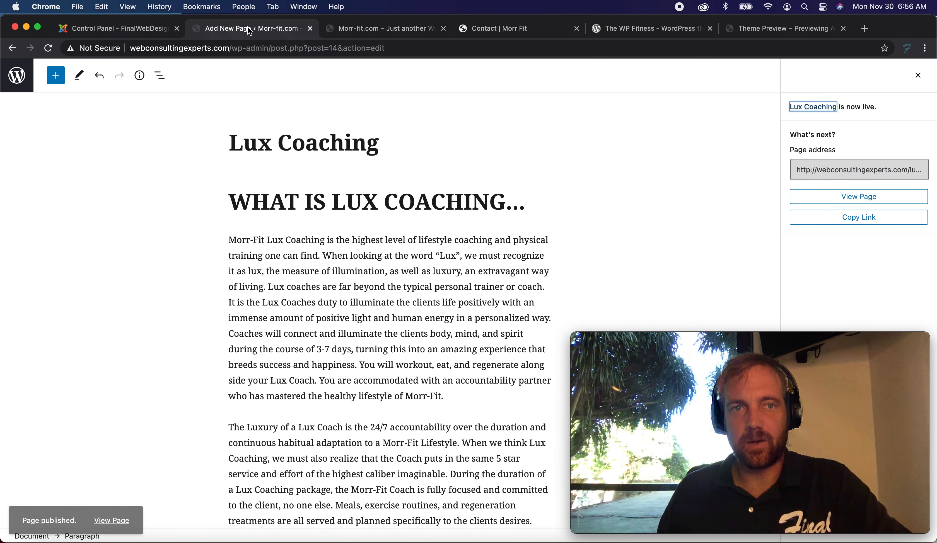
{"action": "left_click", "coordinate": [13, 76]}
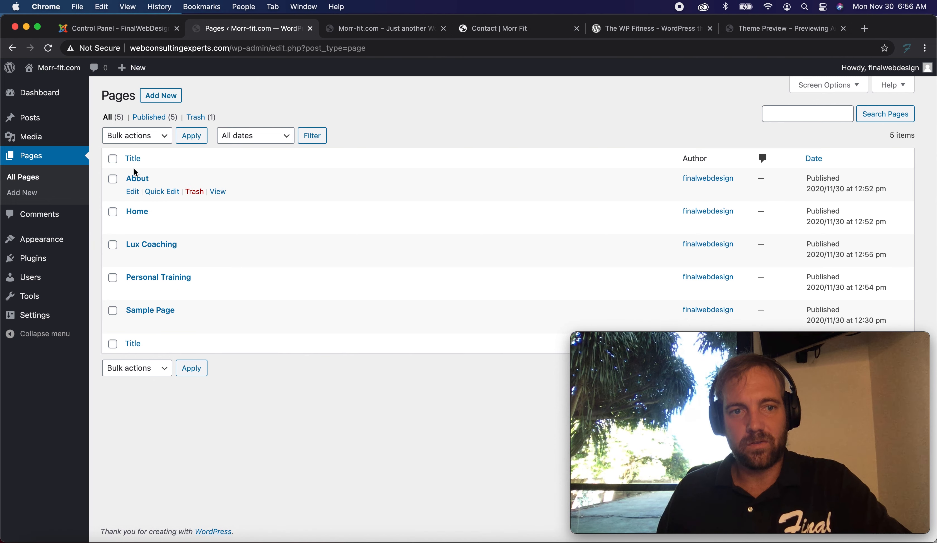
{"action": "left_click", "coordinate": [176, 119]}
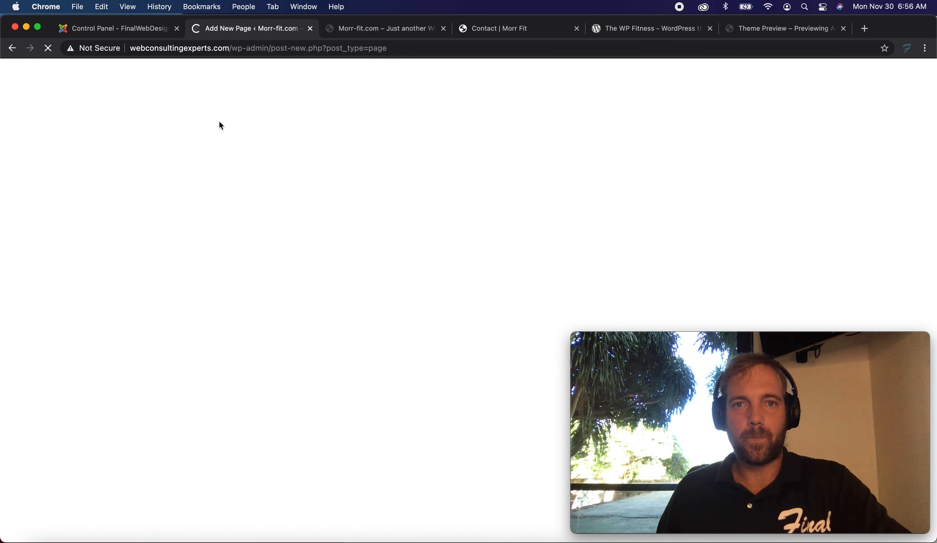
Title the new page Contact Us.
{"action": "left_click", "coordinate": [227, 138]}
{"action": "type", "text": "C"}
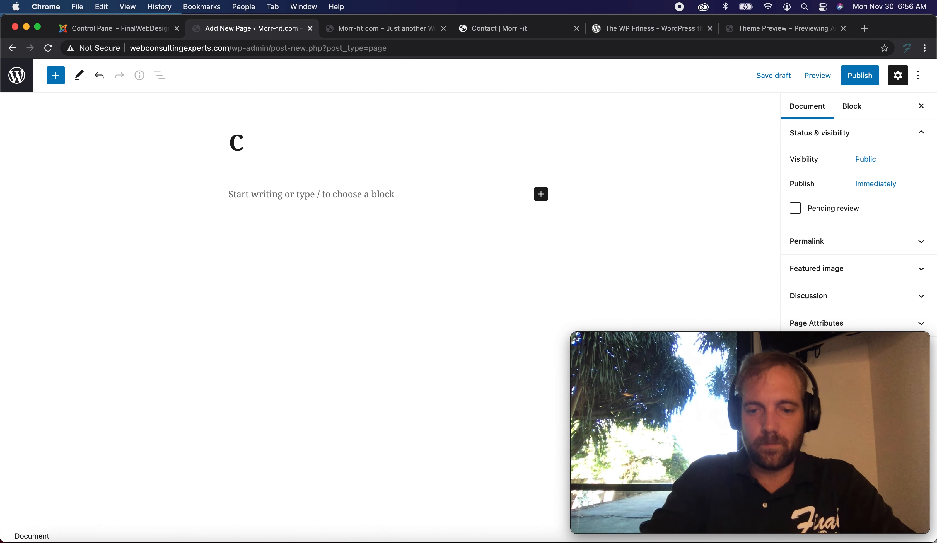
{"action": "type", "text": "ontact Us"}
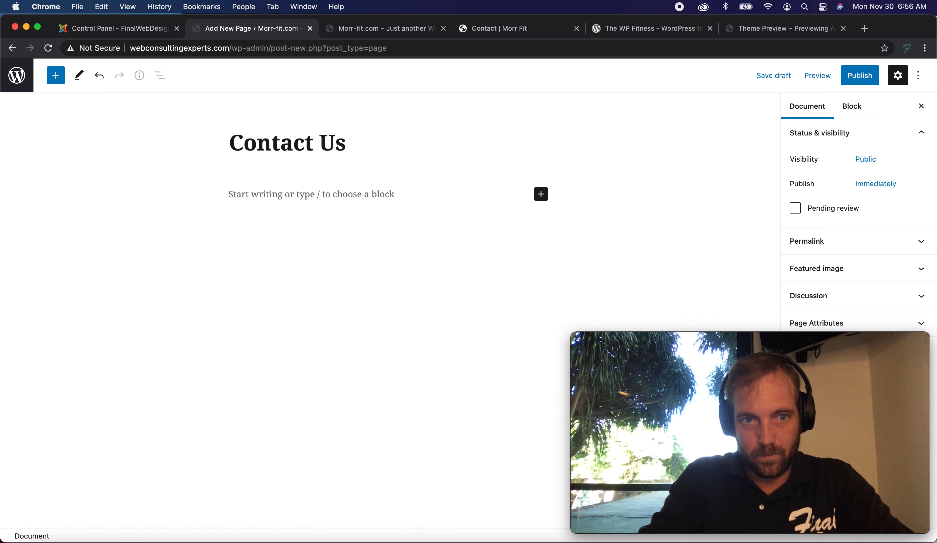
{"action": "key", "text": "Return"}
Add the paragraph "Contact Morr Fit Below:" to the Contact Us page and publish it.
{"action": "left_click", "coordinate": [238, 193]}
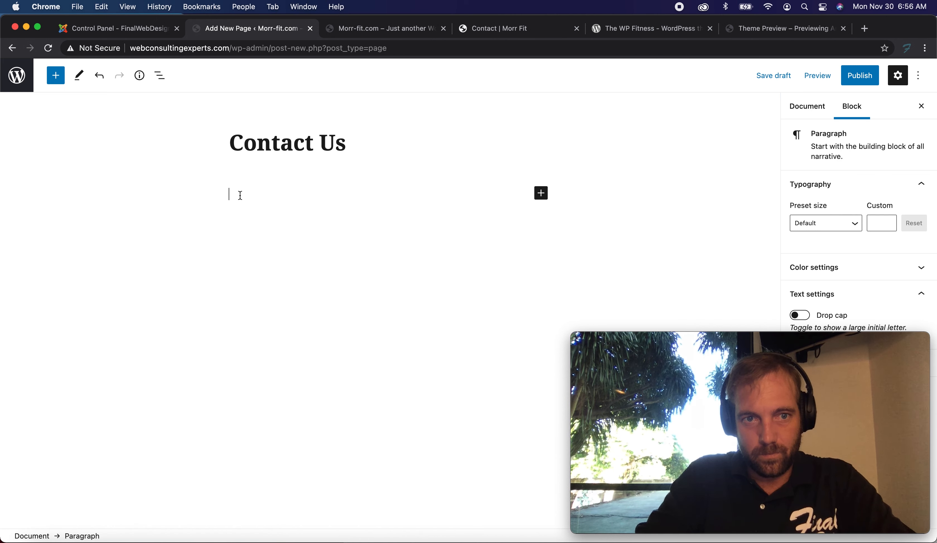
{"action": "type", "text": "Contac"}
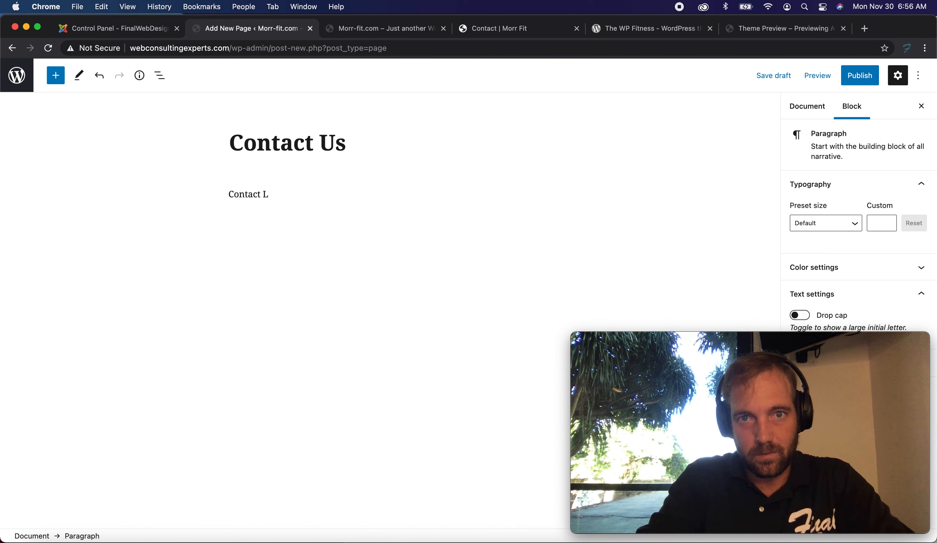
{"action": "type", "text": "t Morr"}
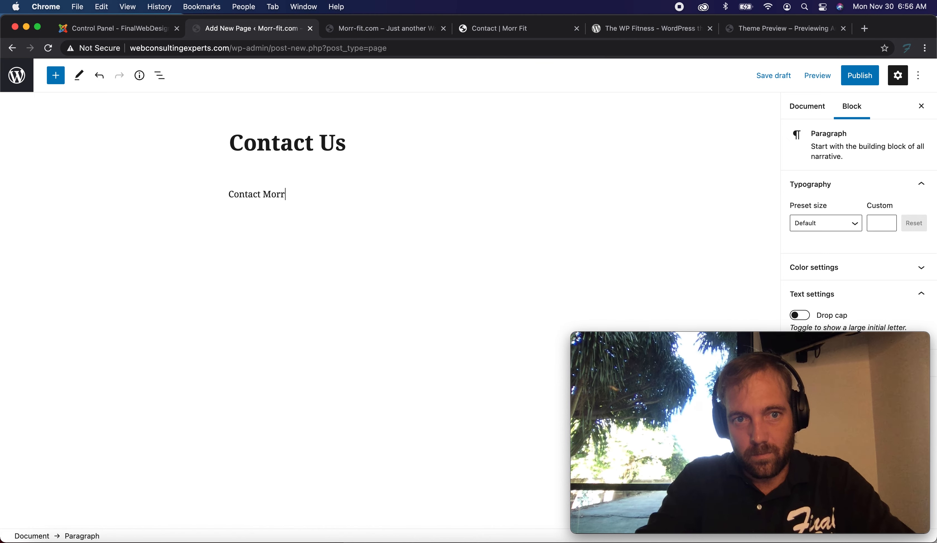
{"action": "type", "text": " Fit"}
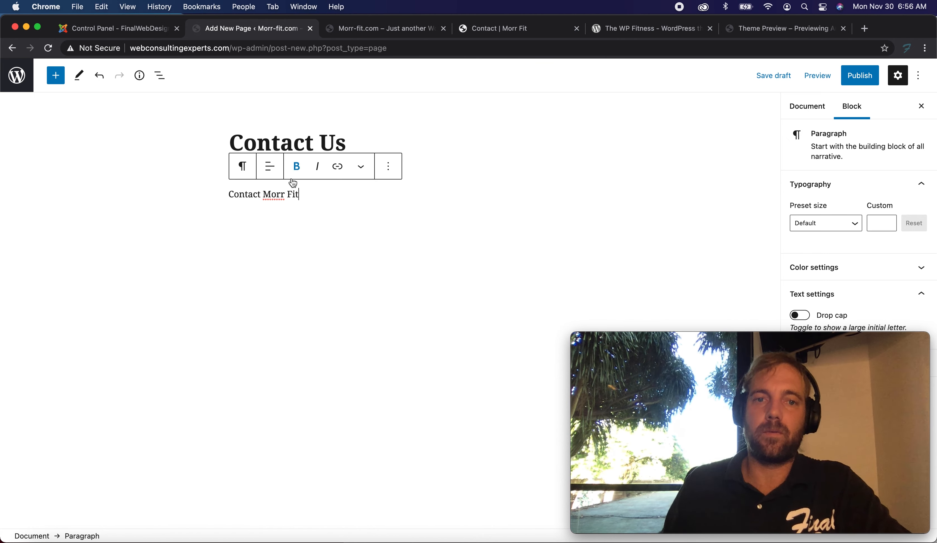
{"action": "type", "text": " Bellow:"}
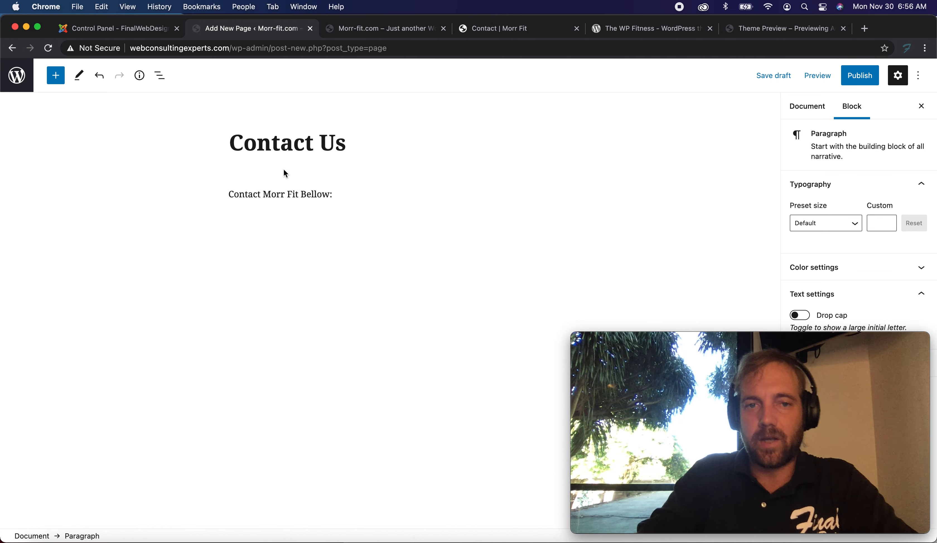
{"action": "key", "text": "BackSpace"}
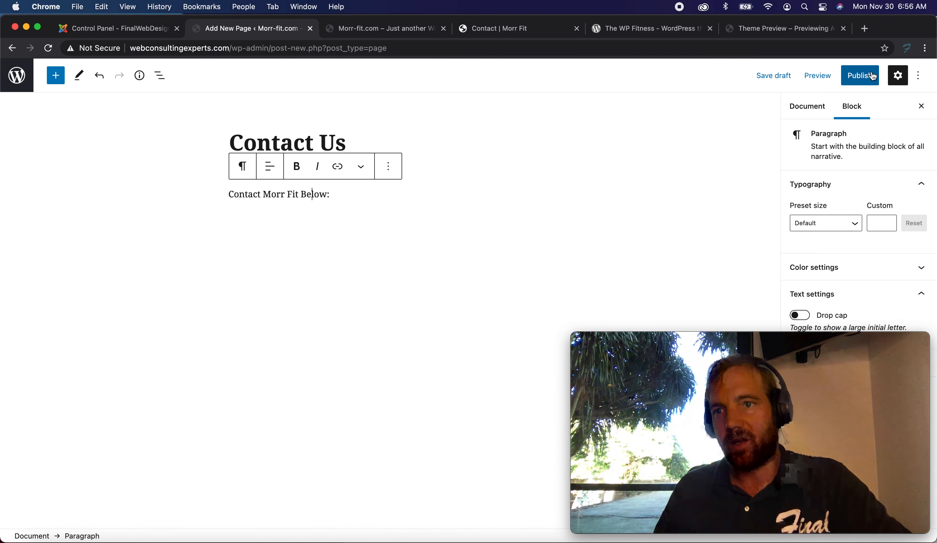
{"action": "left_click", "coordinate": [860, 75]}
{"action": "left_click", "coordinate": [823, 76]}
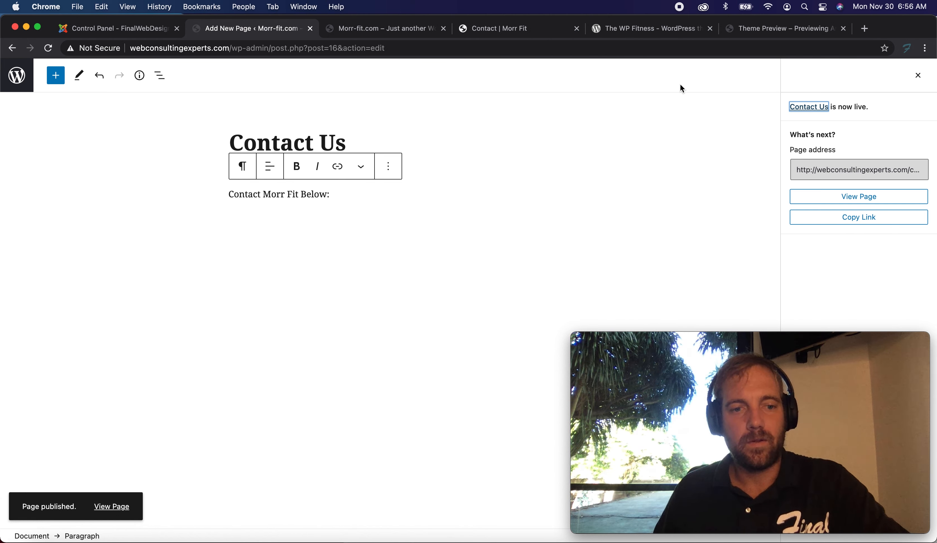
Review the updated pages list and the new site's front page.
{"action": "left_click", "coordinate": [18, 76]}
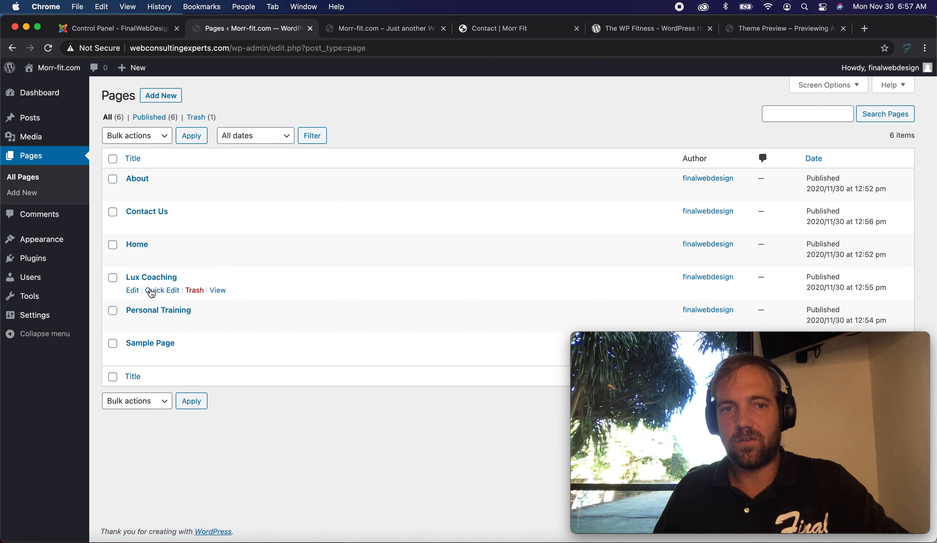
{"action": "left_click", "coordinate": [364, 30]}
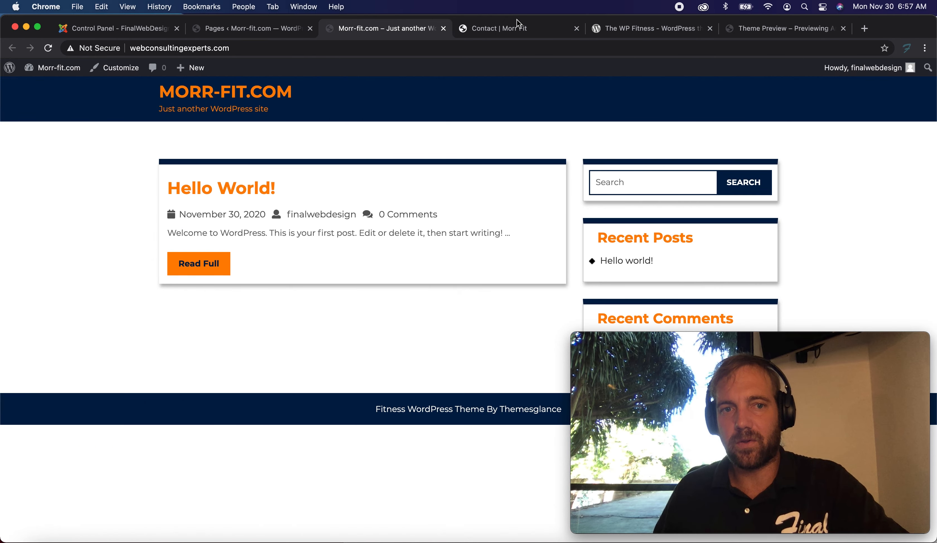
{"action": "left_click", "coordinate": [510, 27]}
{"action": "left_click", "coordinate": [390, 32]}
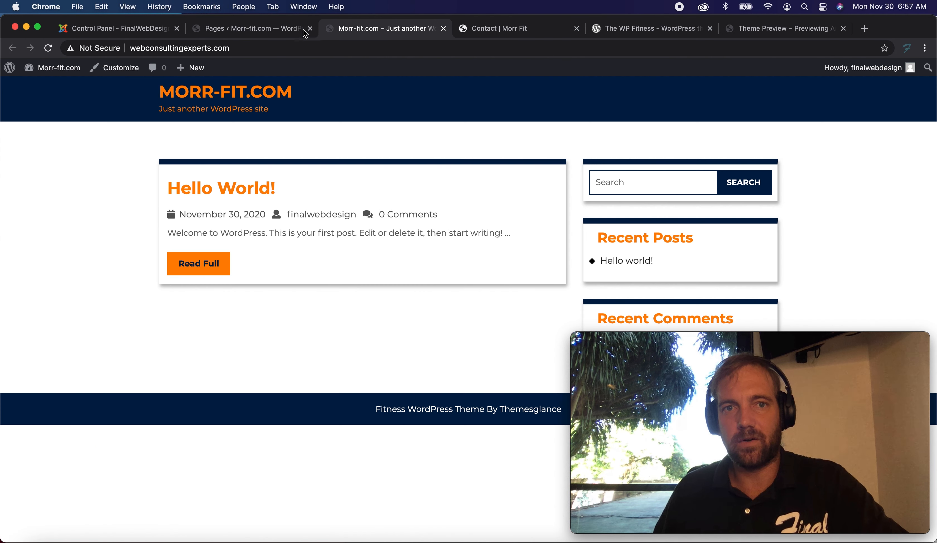
{"action": "left_click", "coordinate": [264, 32]}
{"action": "left_click", "coordinate": [364, 30]}
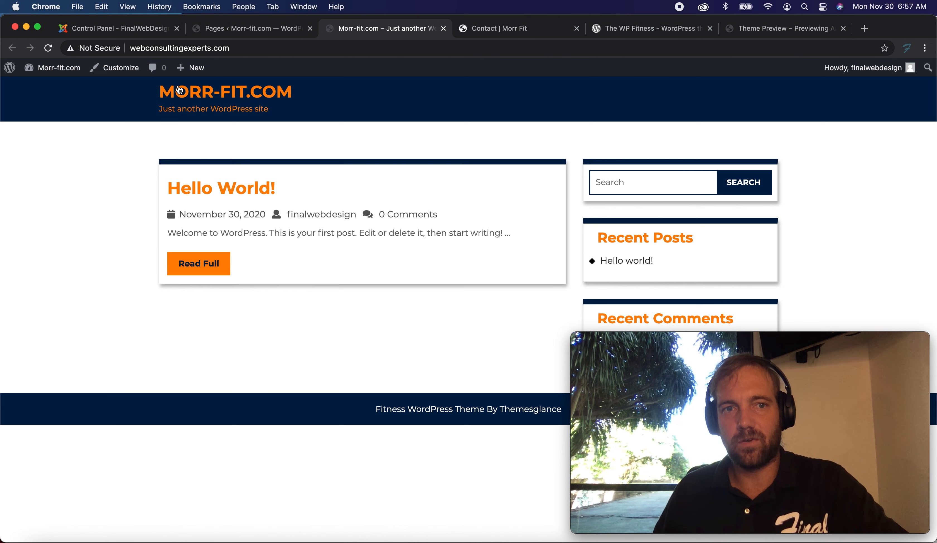
{"action": "left_click", "coordinate": [255, 30]}
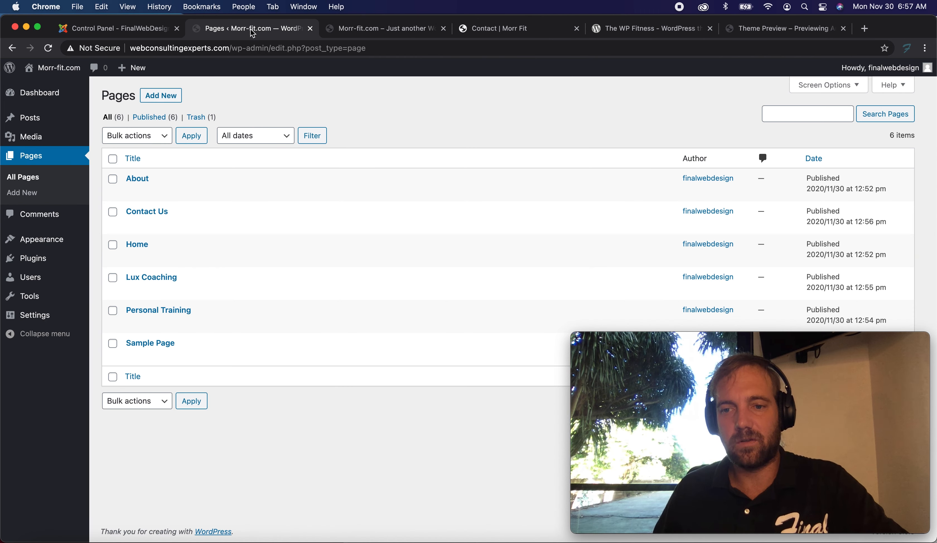